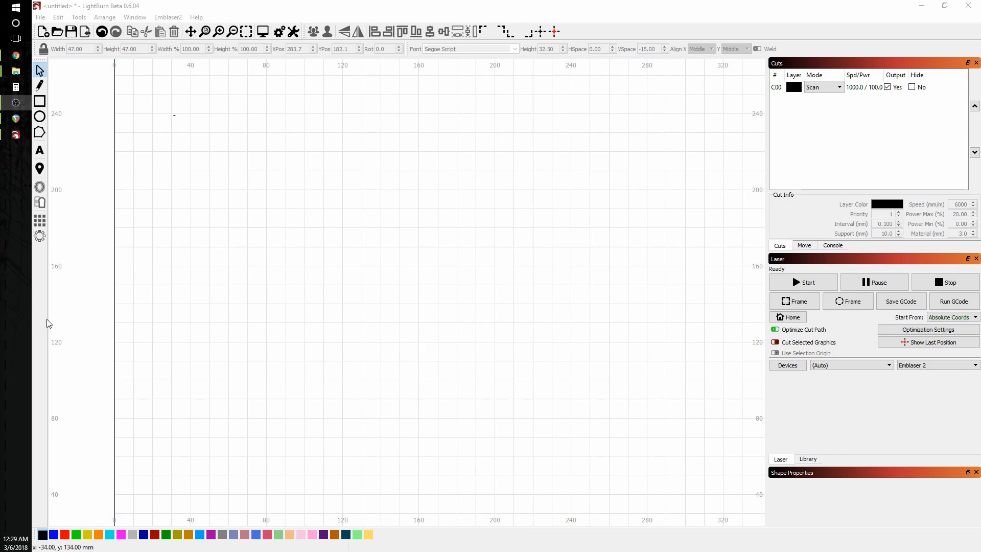
- Import the lemmling-Cartoon-owl-2400px image from the Image_trace folder
{"action": "left_click", "coordinate": [85, 32]}
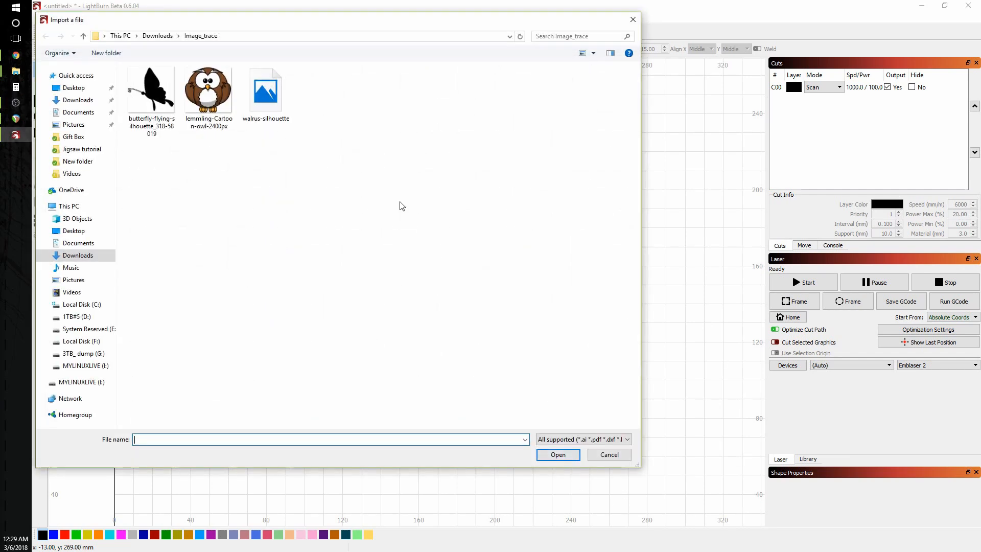
{"action": "left_click", "coordinate": [215, 117]}
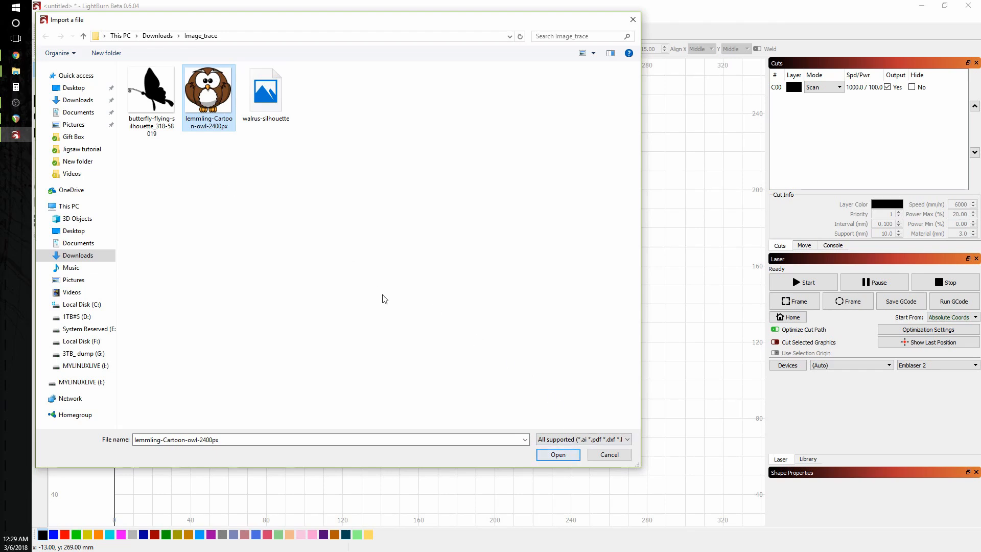
{"action": "left_click", "coordinate": [557, 454]}
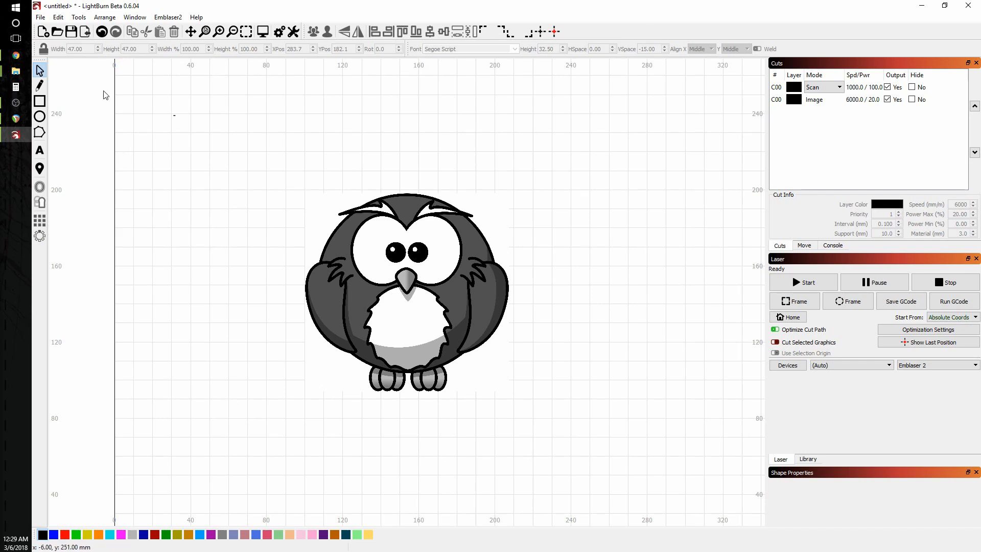
- Select the imported owl image and start Trace Image on it
{"action": "key", "text": "ctrl+a"}
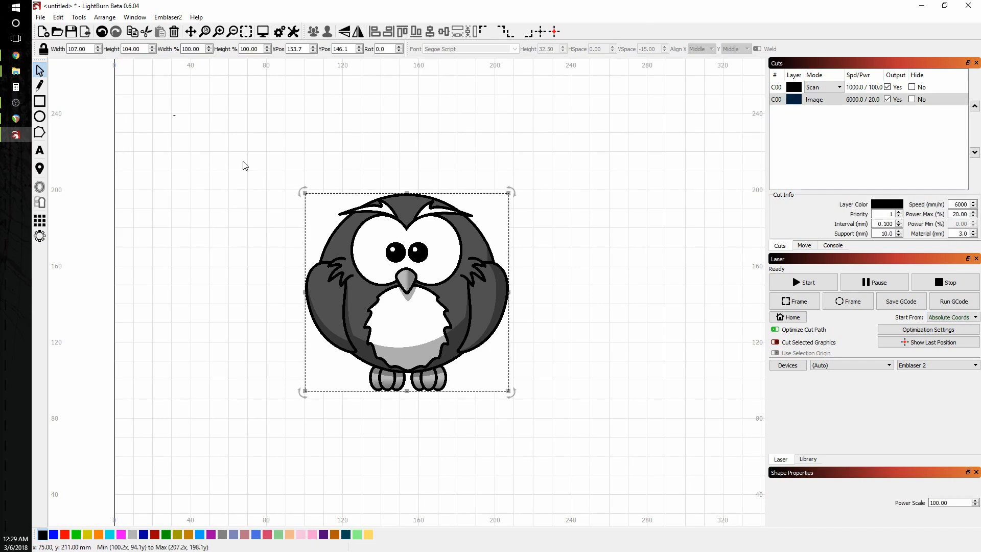
{"action": "left_click", "coordinate": [79, 19]}
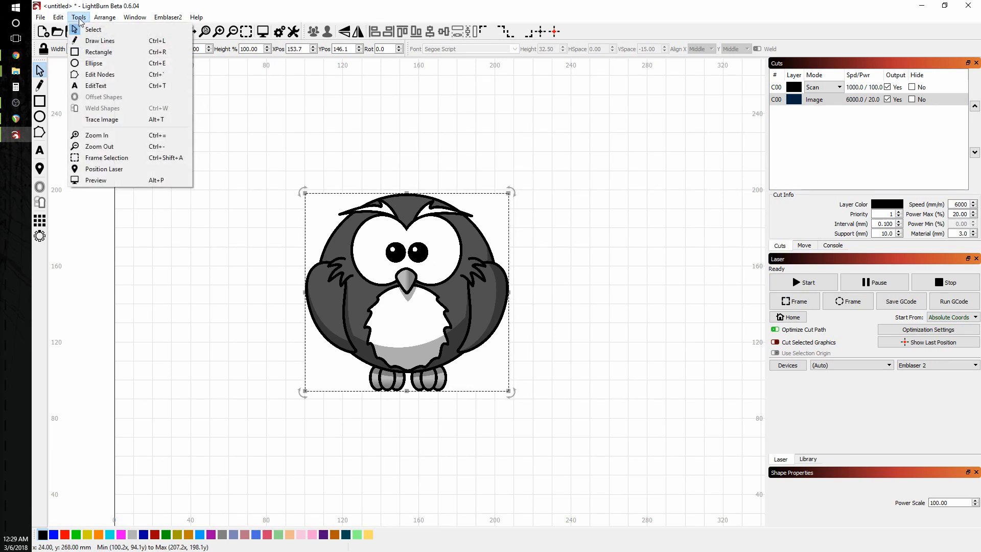
{"action": "left_click", "coordinate": [84, 119]}
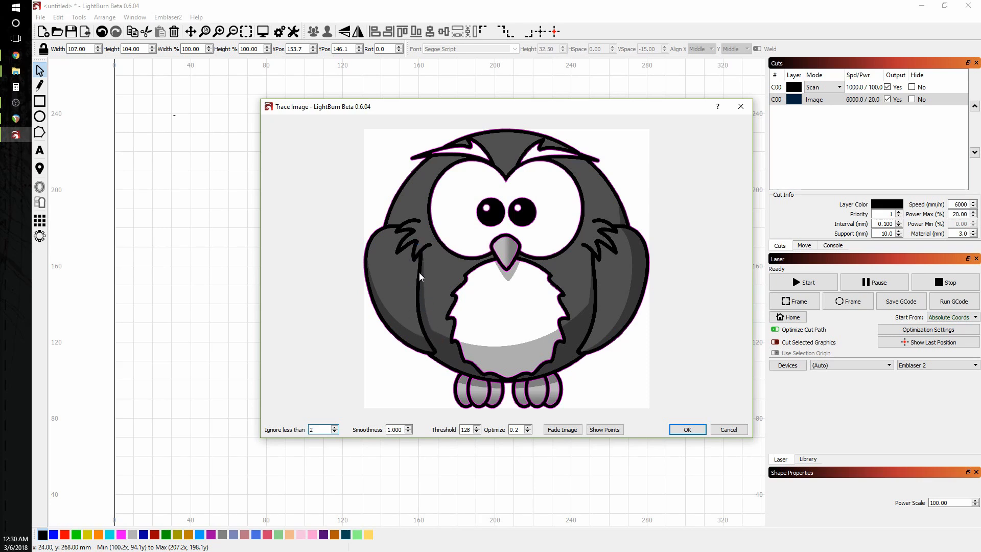
- Raise the trace threshold to 200, and lower it to 184 to pick up the owl's shading edges
{"action": "scroll", "coordinate": [476, 431], "scroll_direction": "up", "scroll_amount": 20}
{"action": "scroll", "coordinate": [476, 430], "scroll_direction": "up", "scroll_amount": 20}
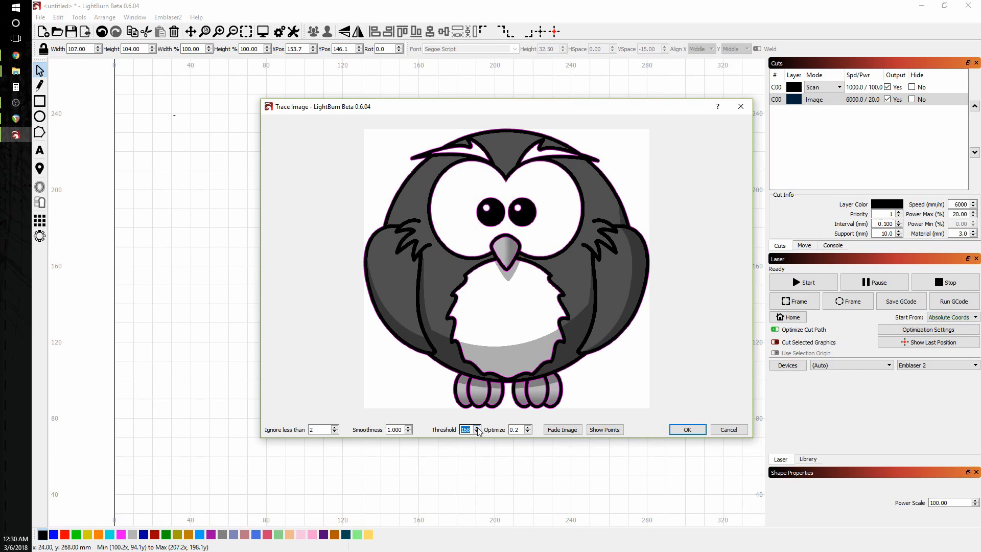
{"action": "scroll", "coordinate": [478, 432], "scroll_direction": "up", "scroll_amount": 16}
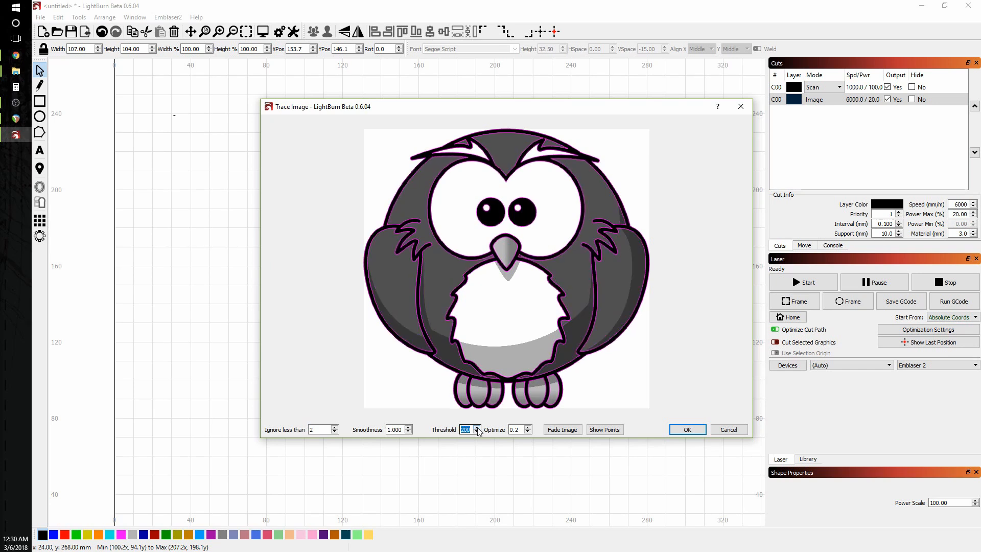
{"action": "scroll", "coordinate": [477, 432], "scroll_direction": "down", "scroll_amount": 20}
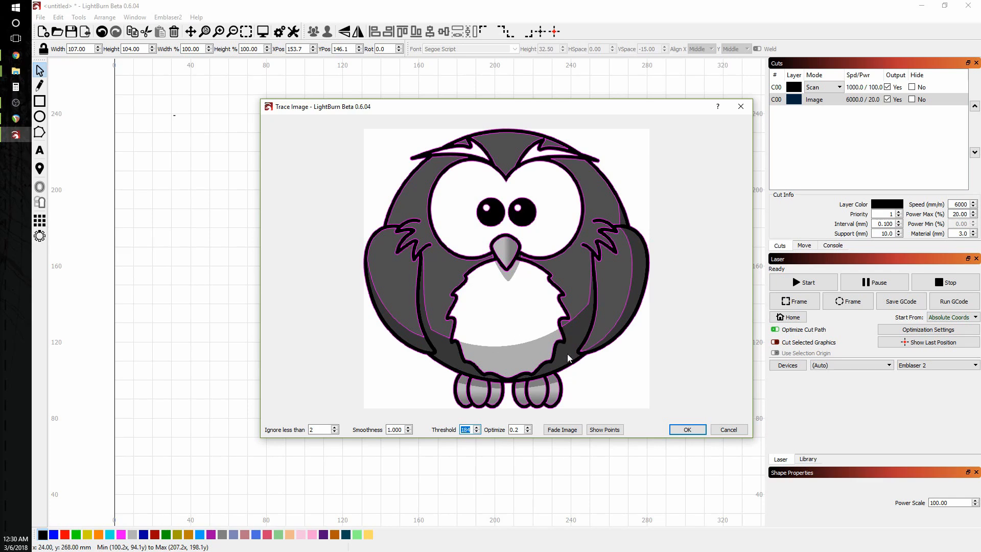
- Fade the source image in the trace preview and examine the traced lines around the owl's wing and belly
{"action": "left_click", "coordinate": [574, 431]}
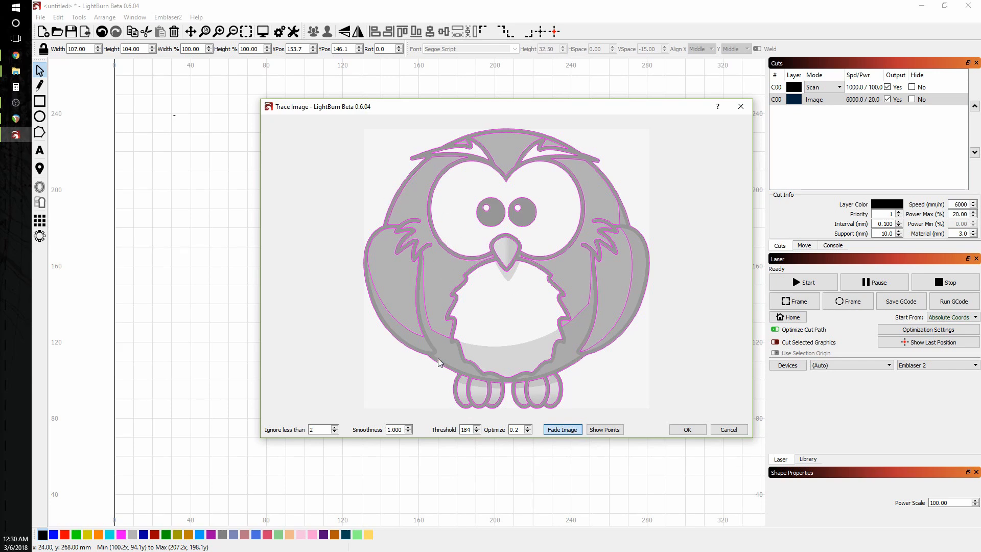
{"action": "scroll", "coordinate": [433, 298], "scroll_direction": "up", "scroll_amount": 6}
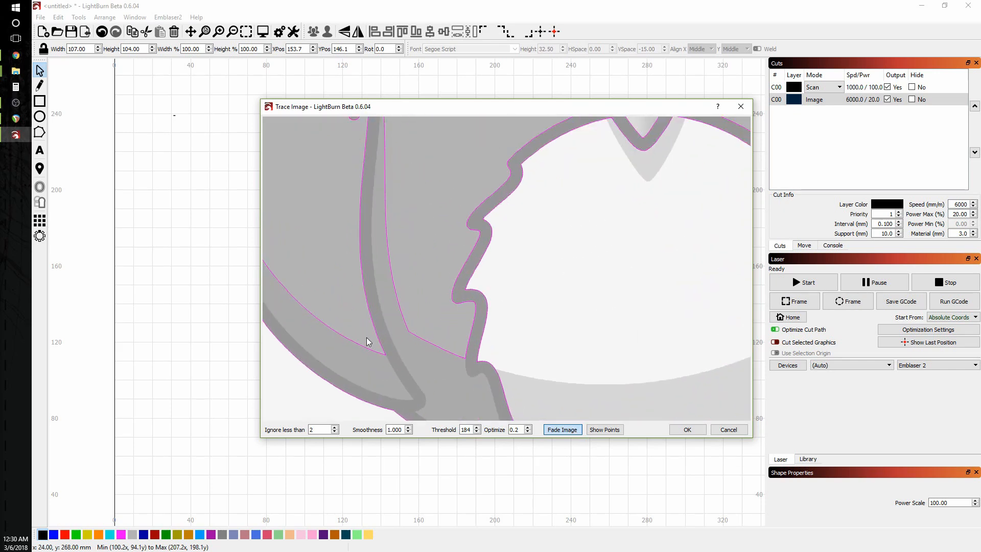
{"action": "scroll", "coordinate": [376, 350], "scroll_direction": "down", "scroll_amount": 6}
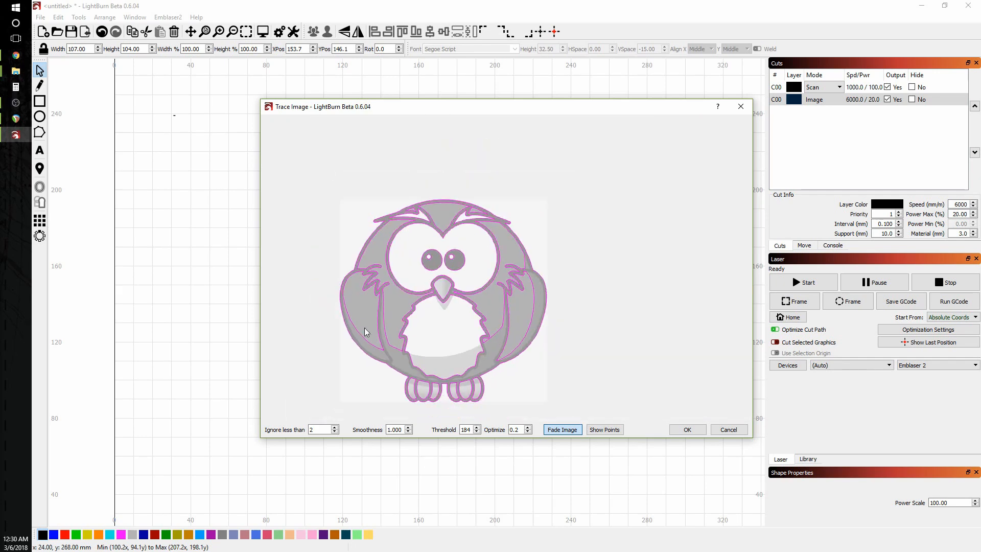
{"action": "scroll", "coordinate": [354, 284], "scroll_direction": "up", "scroll_amount": 5}
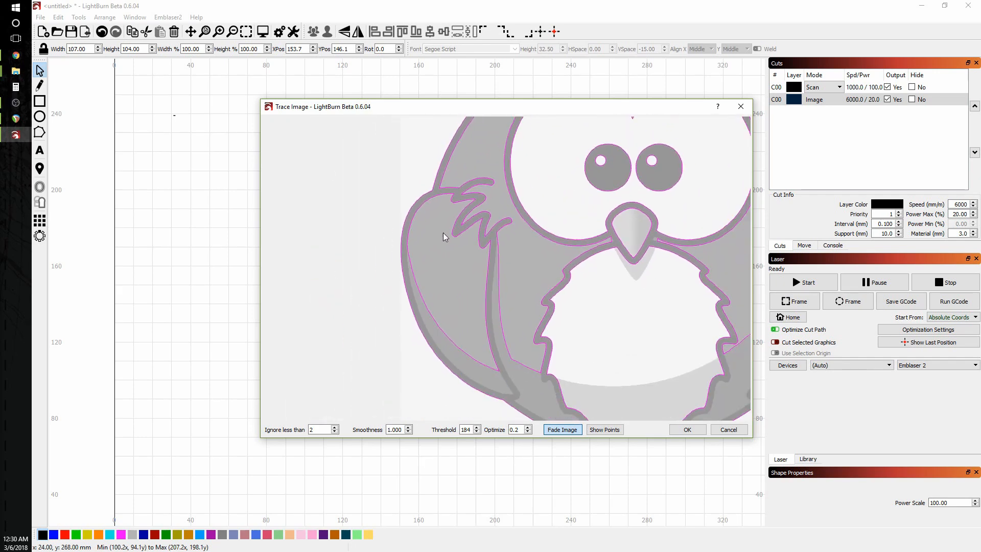
{"action": "left_click_drag", "start_coordinate": [492, 319], "coordinate": [465, 284]}
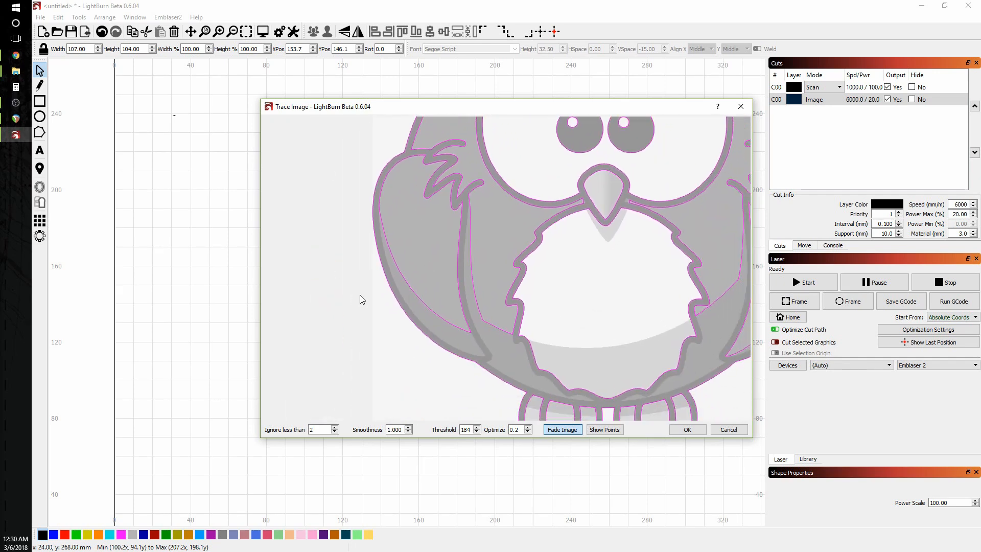
{"action": "scroll", "coordinate": [444, 291], "scroll_direction": "down", "scroll_amount": 5}
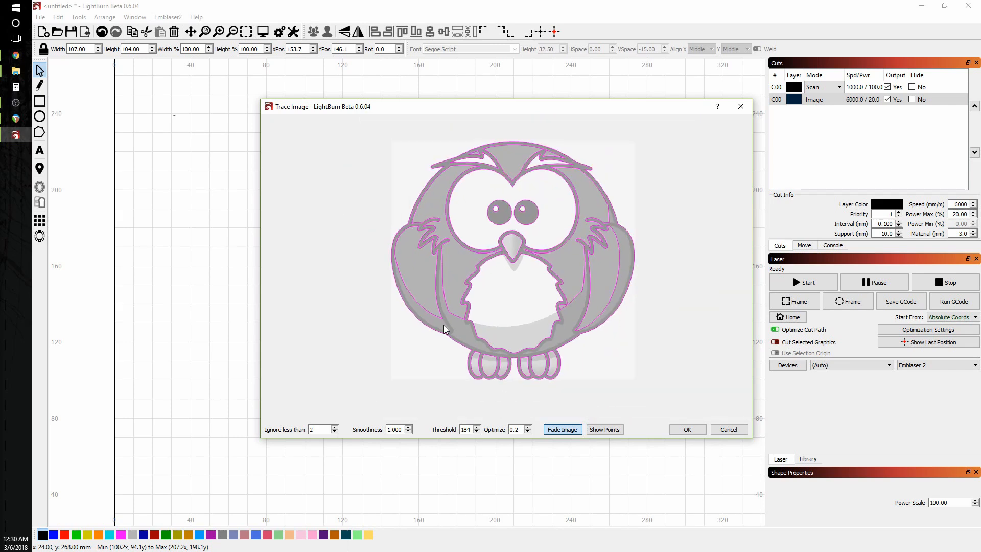
{"action": "scroll", "coordinate": [443, 325], "scroll_direction": "up", "scroll_amount": 7}
{"action": "scroll", "coordinate": [444, 325], "scroll_direction": "up", "scroll_amount": 1}
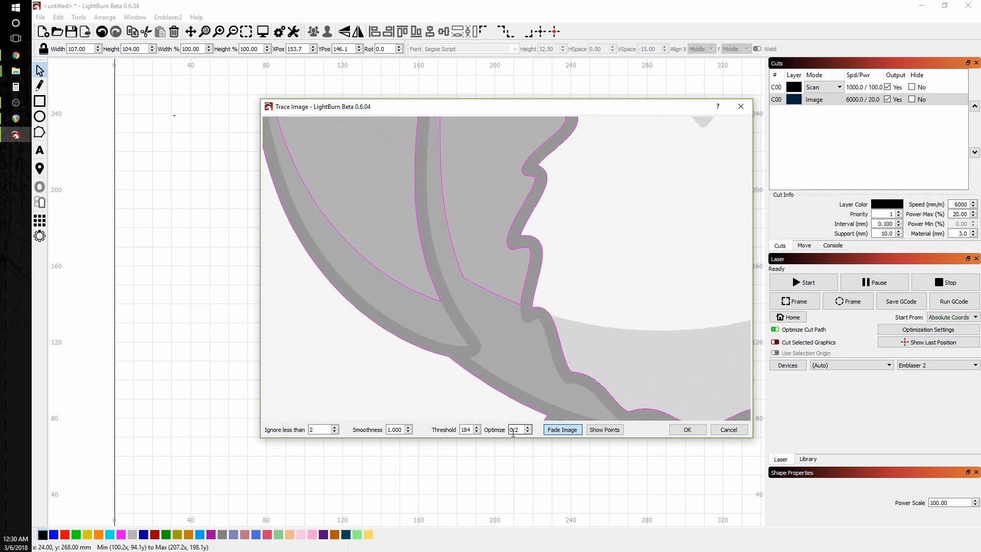
- Set the trace threshold to 200 and check the outlines along the owl's belly and feet
{"action": "double_click", "coordinate": [475, 427]}
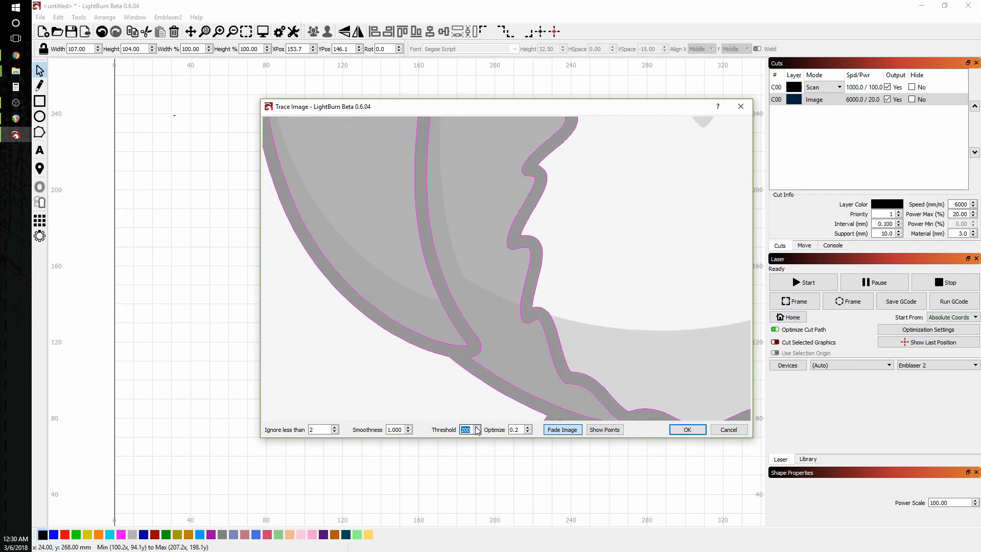
{"action": "left_click_drag", "start_coordinate": [499, 318], "coordinate": [342, 259]}
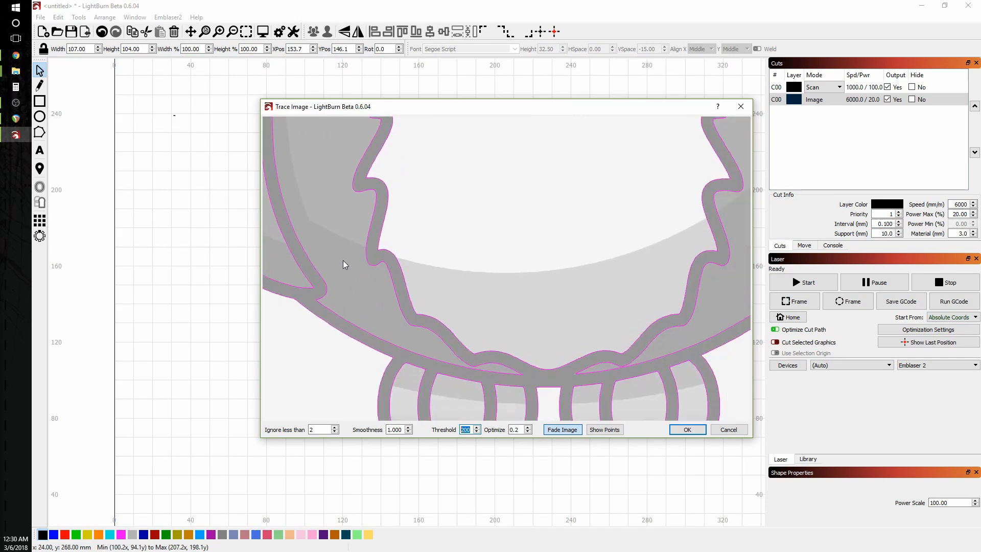
{"action": "mouse_move", "coordinate": [473, 355]}
{"action": "left_mouse_down"}
{"action": "mouse_move", "coordinate": [359, 333]}
{"action": "mouse_move", "coordinate": [369, 301]}
{"action": "left_mouse_up"}
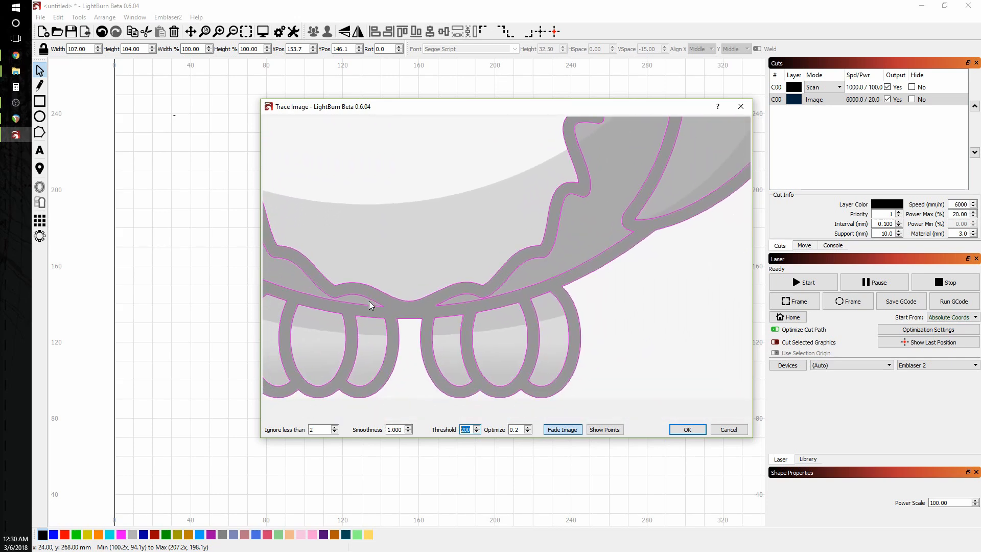
- Show the trace points and examine the nodes along the owl's feet, wings, face and eyes
{"action": "left_click", "coordinate": [616, 430]}
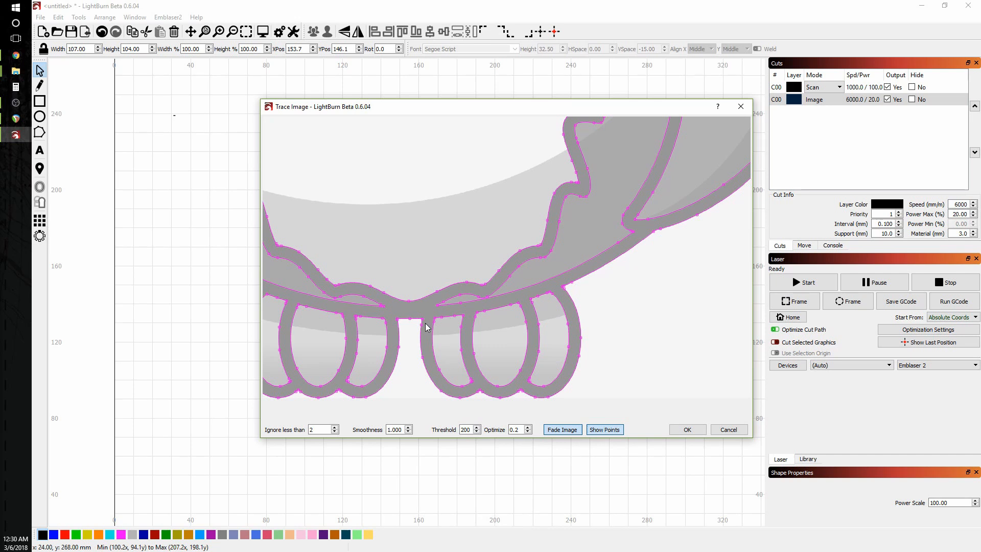
{"action": "mouse_move", "coordinate": [560, 261]}
{"action": "left_mouse_down"}
{"action": "mouse_move", "coordinate": [550, 272]}
{"action": "mouse_move", "coordinate": [348, 317]}
{"action": "left_mouse_up"}
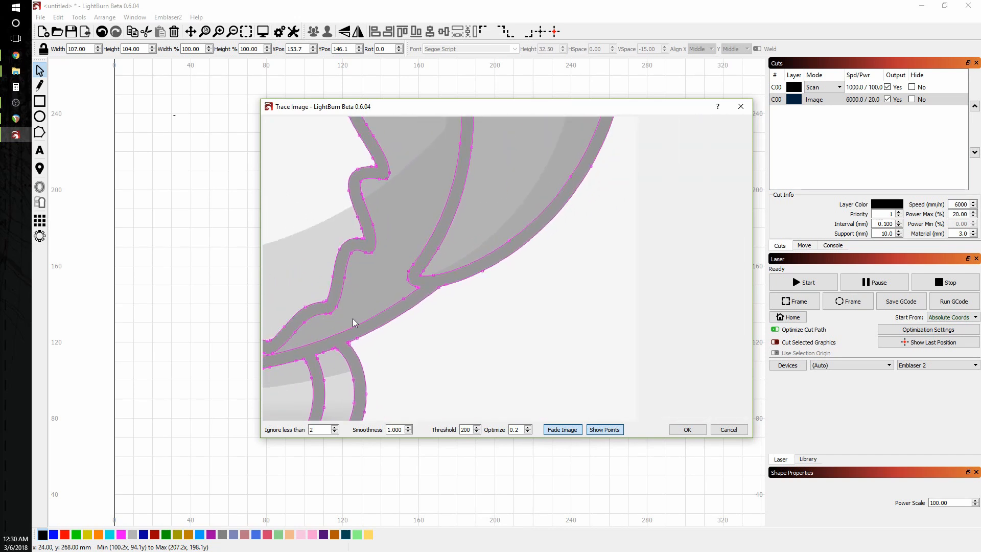
{"action": "mouse_move", "coordinate": [438, 184]}
{"action": "left_mouse_down"}
{"action": "mouse_move", "coordinate": [457, 308]}
{"action": "mouse_move", "coordinate": [600, 411]}
{"action": "left_mouse_up"}
{"action": "left_click_drag", "start_coordinate": [499, 329], "coordinate": [574, 410]}
{"action": "mouse_move", "coordinate": [371, 201]}
{"action": "left_mouse_down"}
{"action": "mouse_move", "coordinate": [510, 284]}
{"action": "mouse_move", "coordinate": [457, 376]}
{"action": "left_mouse_up"}
{"action": "left_click_drag", "start_coordinate": [486, 302], "coordinate": [434, 386]}
{"action": "mouse_move", "coordinate": [483, 281]}
{"action": "left_mouse_down"}
{"action": "mouse_move", "coordinate": [443, 322]}
{"action": "mouse_move", "coordinate": [451, 222]}
{"action": "mouse_move", "coordinate": [601, 213]}
{"action": "mouse_move", "coordinate": [699, 192]}
{"action": "left_mouse_up"}
{"action": "scroll", "coordinate": [705, 203], "scroll_direction": "down", "scroll_amount": 1}
{"action": "scroll", "coordinate": [684, 302], "scroll_direction": "down", "scroll_amount": 2}
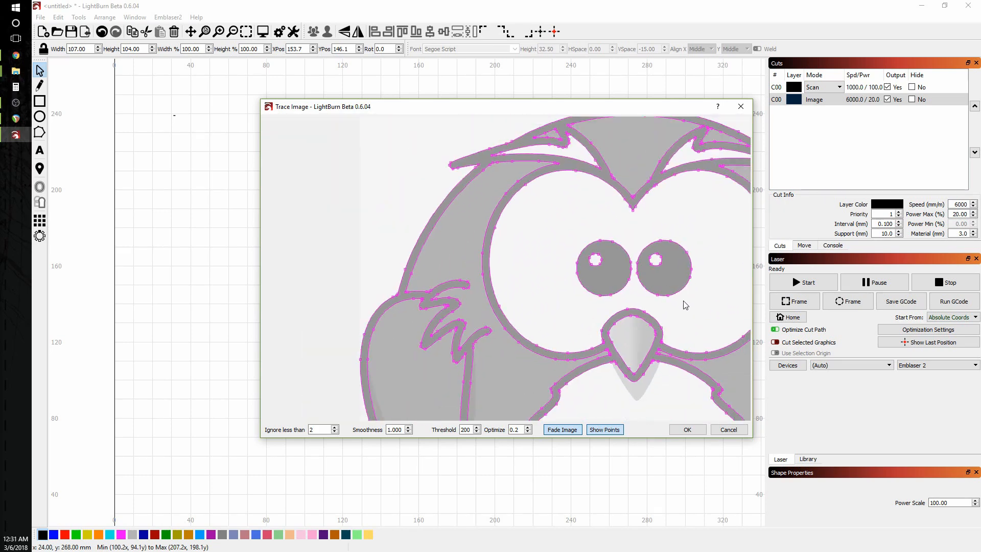
{"action": "mouse_move", "coordinate": [473, 409]}
{"action": "left_mouse_down"}
{"action": "mouse_move", "coordinate": [431, 320]}
{"action": "mouse_move", "coordinate": [388, 276]}
{"action": "left_mouse_up"}
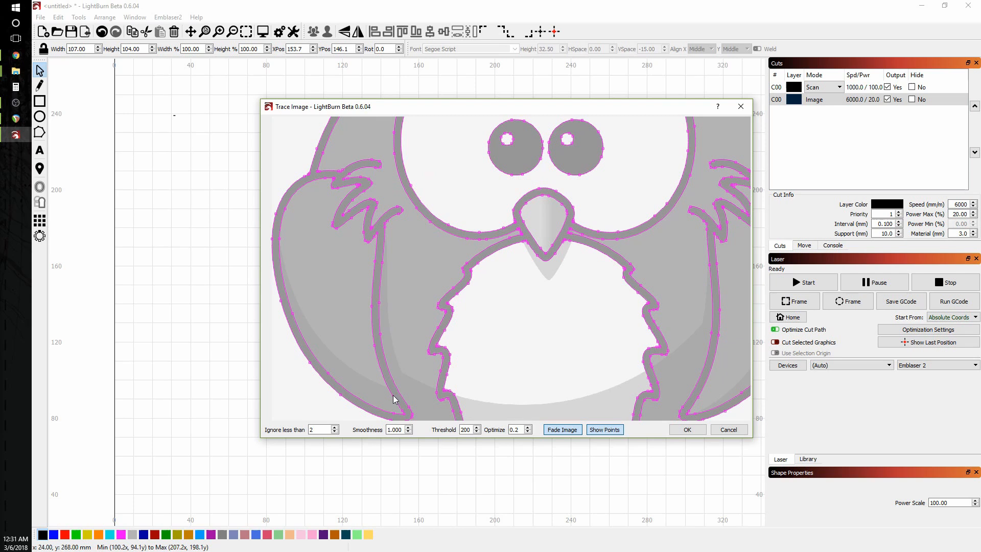
- Try a trace smoothness of 1.334 near the wing tip and reset it to 1
{"action": "left_click", "coordinate": [477, 432]}
{"action": "left_click_drag", "start_coordinate": [370, 370], "coordinate": [394, 311]}
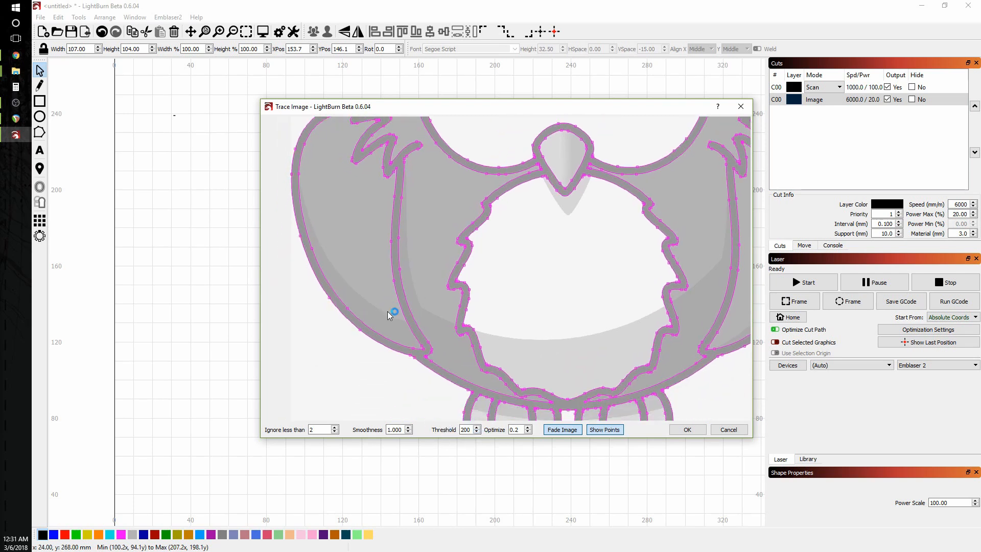
{"action": "scroll", "coordinate": [412, 363], "scroll_direction": "up", "scroll_amount": 4}
{"action": "left_click", "coordinate": [409, 427]}
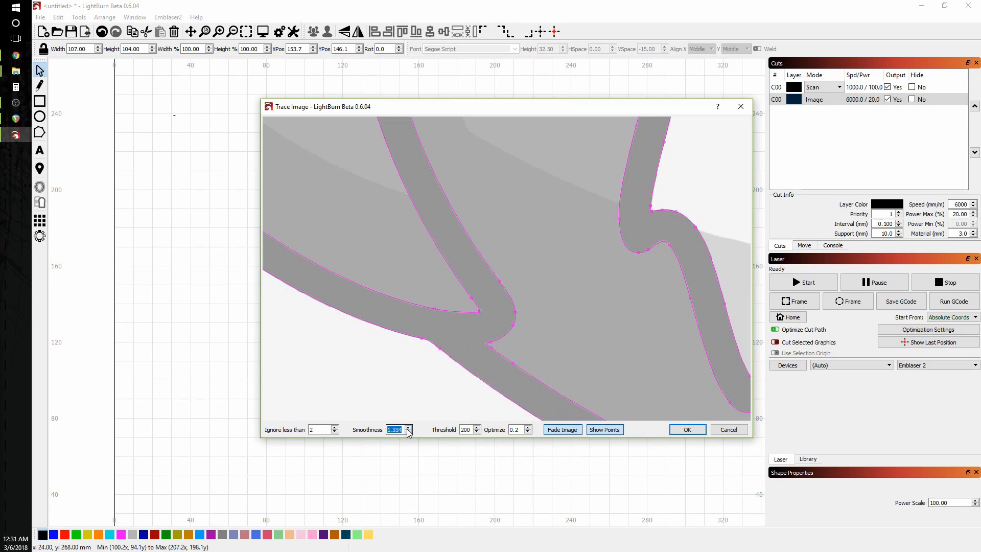
{"action": "left_click", "coordinate": [407, 432]}
{"action": "left_click", "coordinate": [408, 432]}
{"action": "left_click", "coordinate": [407, 432]}
{"action": "left_click", "coordinate": [407, 432]}
{"action": "left_click", "coordinate": [409, 432]}
{"action": "type", "text": "1"}
- Accept the trace and move the vector owl outline beside the original image, to about X 278, Y 161
{"action": "left_click", "coordinate": [679, 432]}
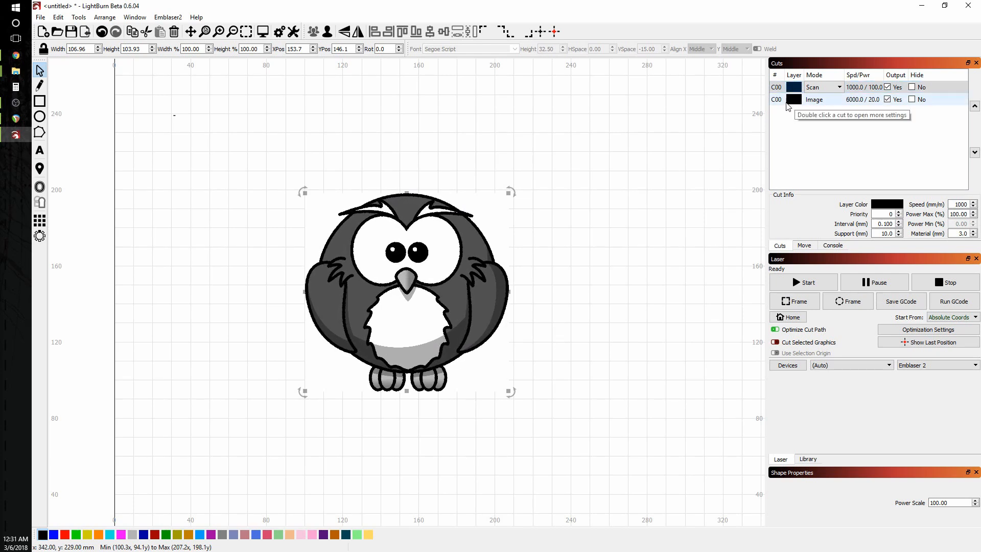
{"action": "mouse_move", "coordinate": [475, 232]}
{"action": "left_mouse_down"}
{"action": "mouse_move", "coordinate": [646, 164]}
{"action": "mouse_move", "coordinate": [714, 202]}
{"action": "left_mouse_up"}
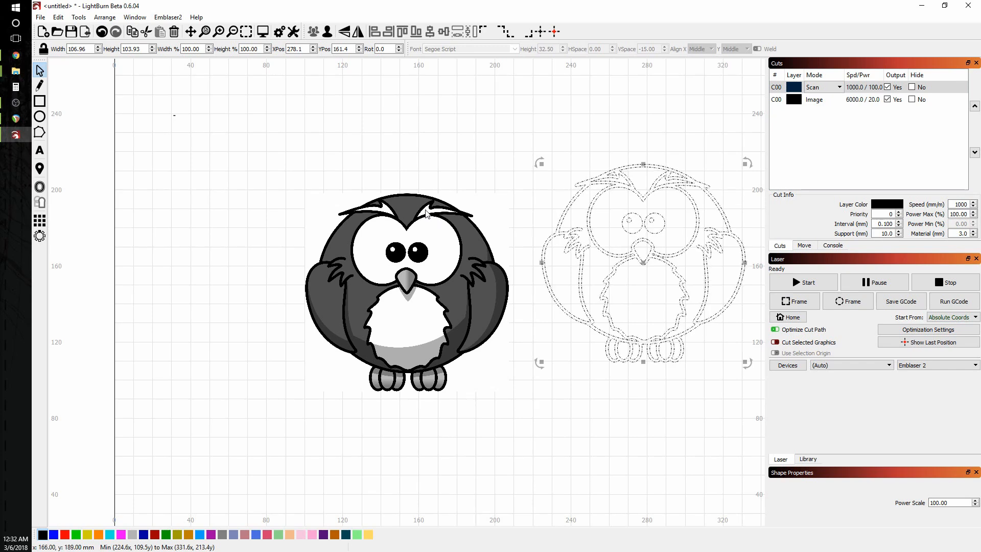
{"action": "left_click", "coordinate": [430, 174]}
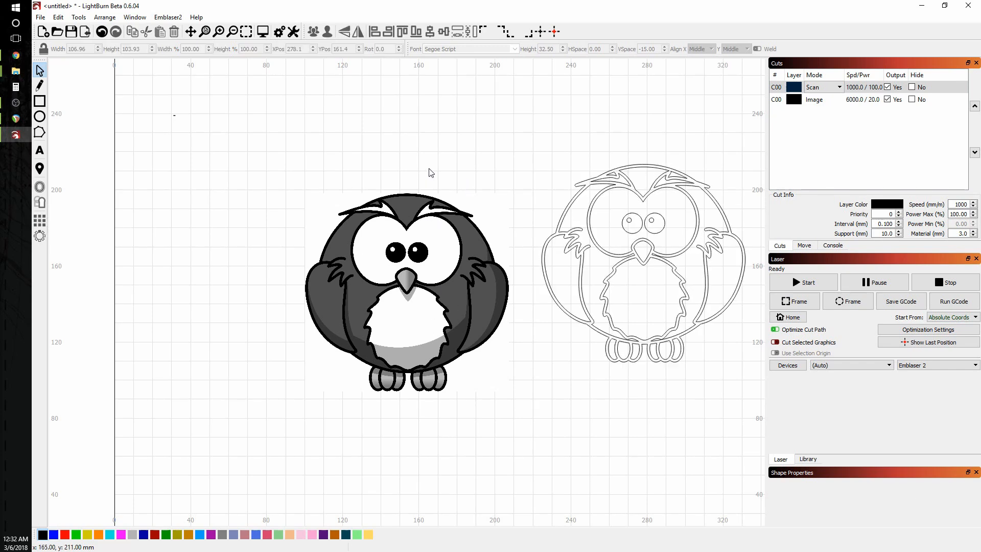
- Delete the original owl image and move the traced outline to about X 130, Y 144
{"action": "left_click", "coordinate": [437, 226]}
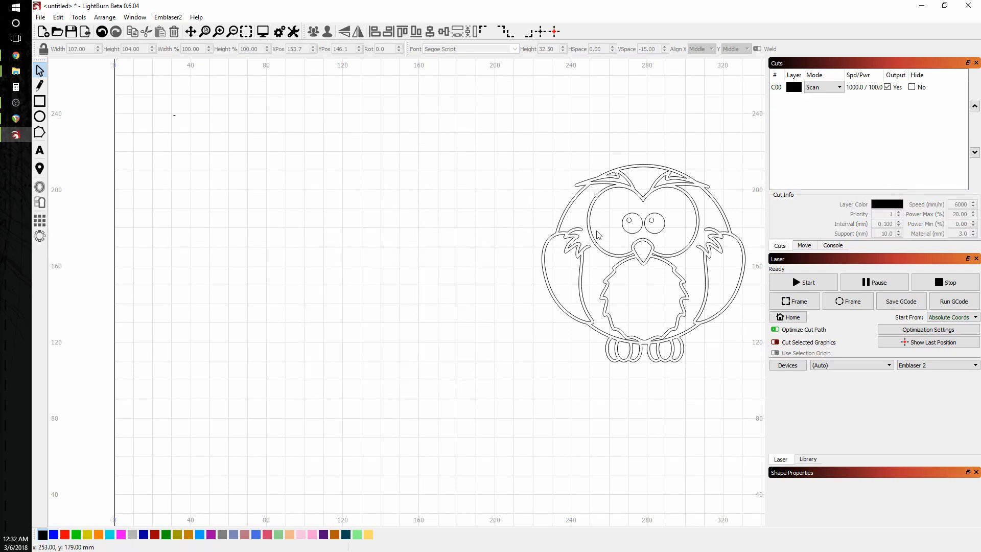
{"action": "left_click", "coordinate": [573, 250]}
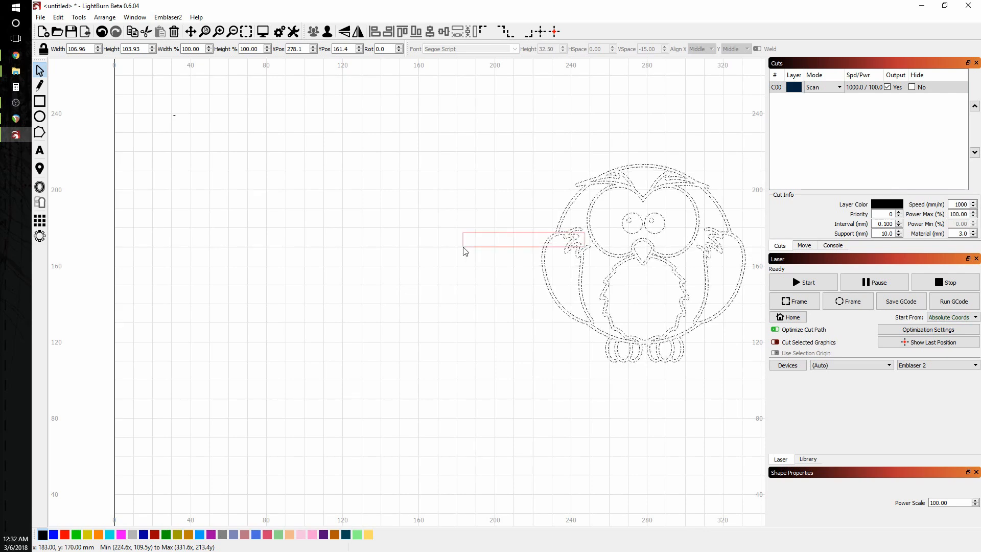
{"action": "mouse_move", "coordinate": [675, 241]}
{"action": "left_mouse_down"}
{"action": "mouse_move", "coordinate": [484, 244]}
{"action": "mouse_move", "coordinate": [392, 273]}
{"action": "left_mouse_up"}
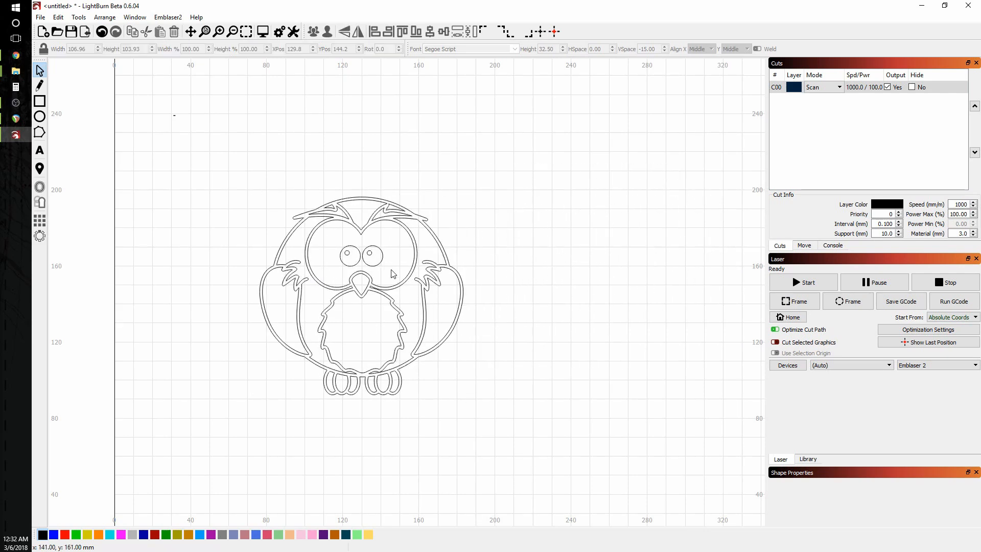
- Inspect the traced owl outline up close, checking the eyes, beak and feather lines
{"action": "scroll", "coordinate": [360, 266], "scroll_direction": "up", "scroll_amount": 6}
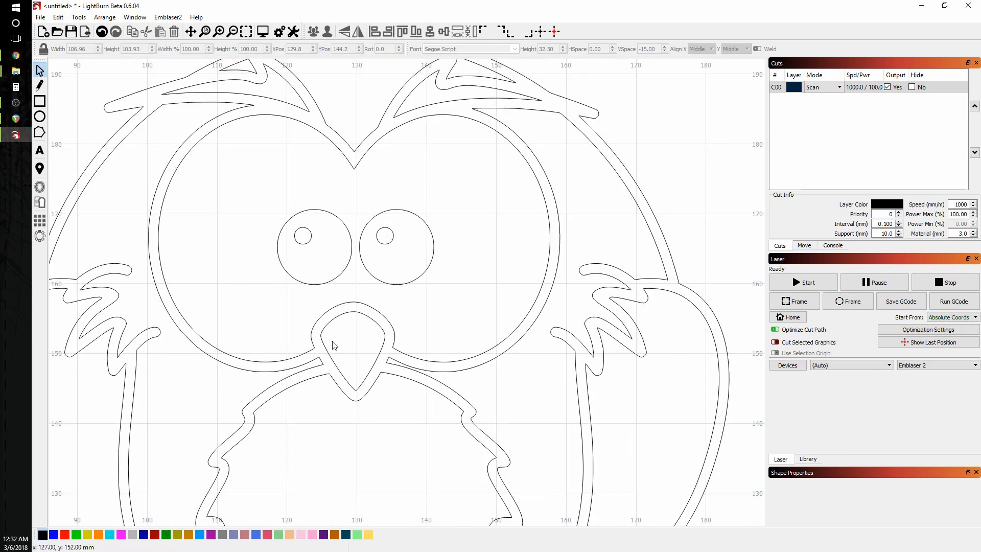
{"action": "scroll", "coordinate": [409, 312], "scroll_direction": "down", "scroll_amount": 6}
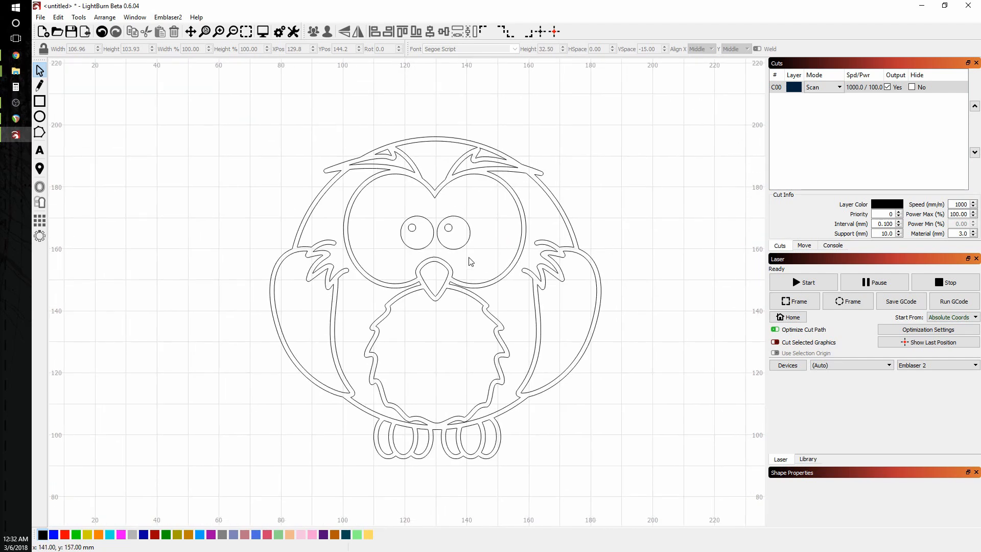
{"action": "left_click", "coordinate": [366, 283]}
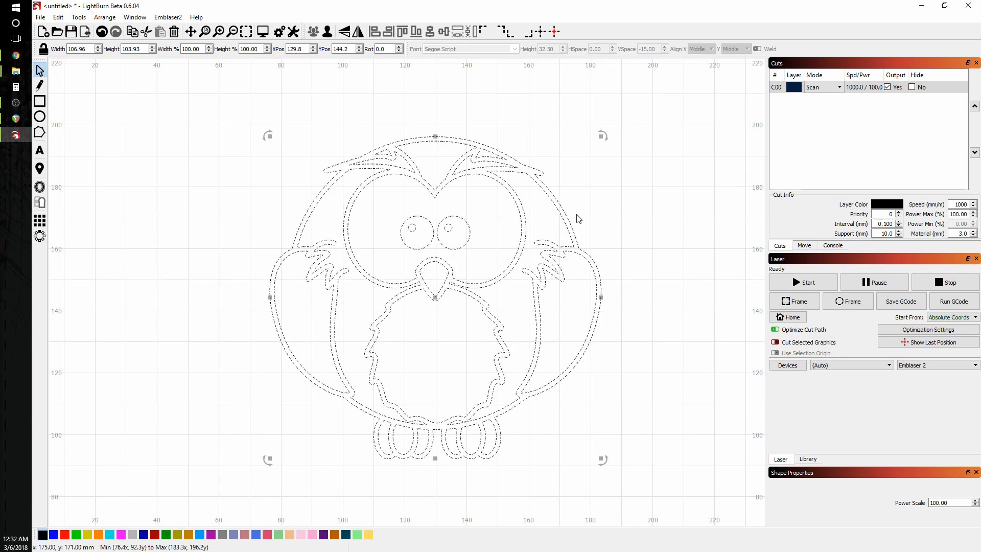
{"action": "left_click", "coordinate": [459, 118]}
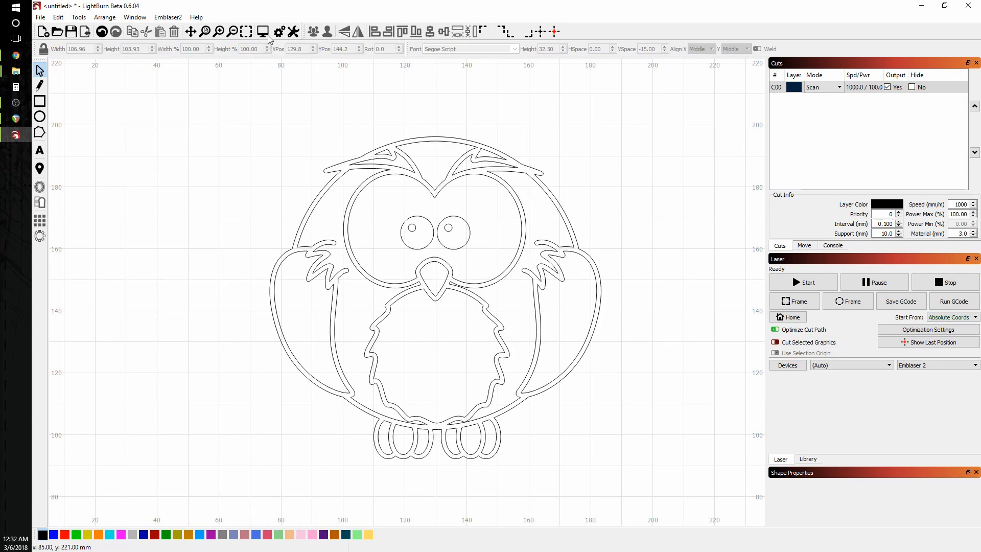
- Deselect everything, open the cut preview of the traced owl, and examine its scan lines and traversal moves up close
{"action": "left_click", "coordinate": [375, 146]}
{"action": "left_click", "coordinate": [322, 115]}
{"action": "left_click", "coordinate": [263, 32]}
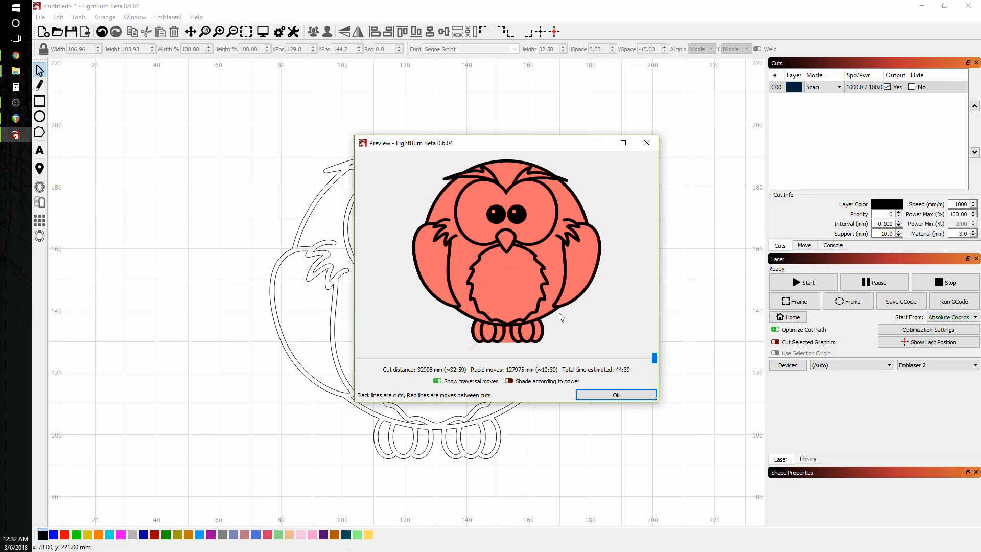
{"action": "scroll", "coordinate": [556, 277], "scroll_direction": "up", "scroll_amount": 6}
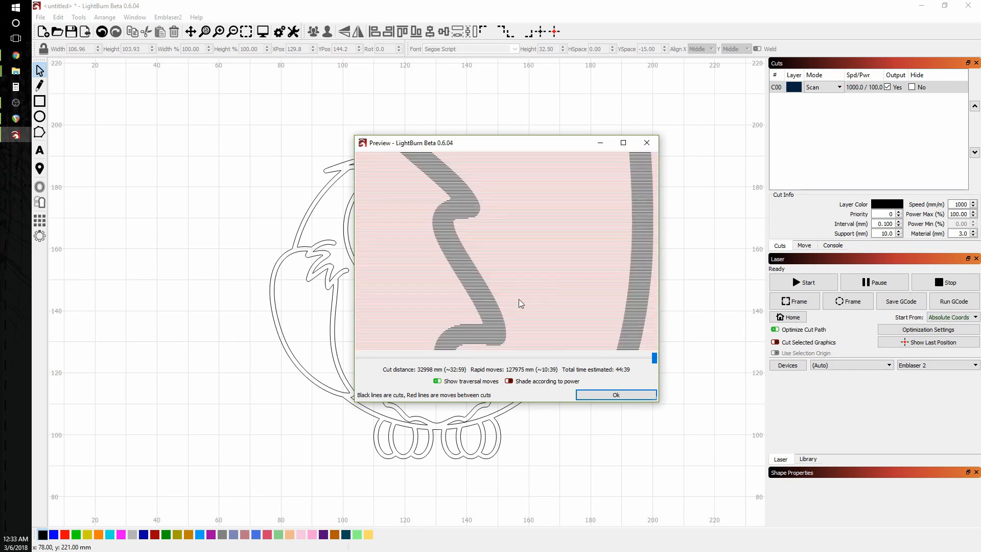
{"action": "scroll", "coordinate": [441, 277], "scroll_direction": "down", "scroll_amount": 6}
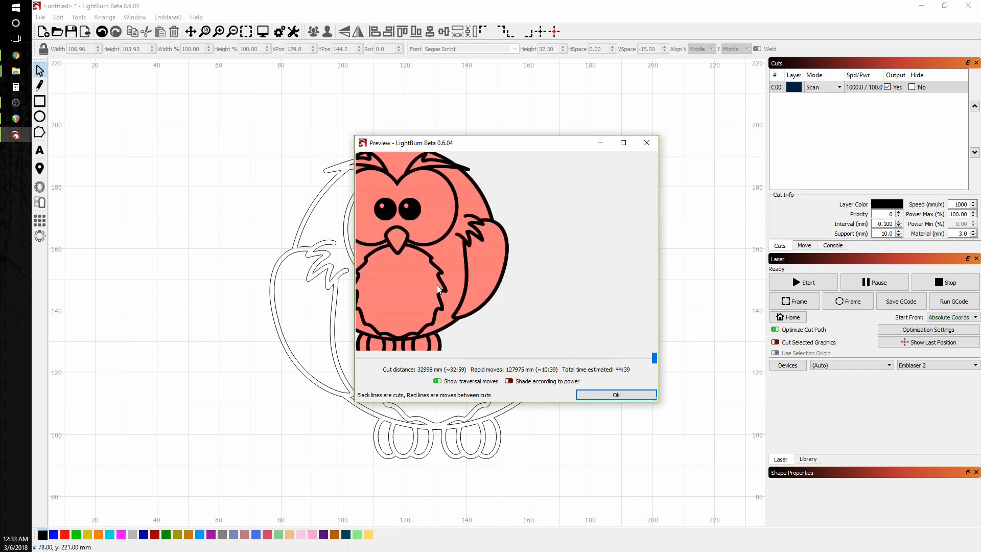
{"action": "scroll", "coordinate": [438, 289], "scroll_direction": "down", "scroll_amount": 4}
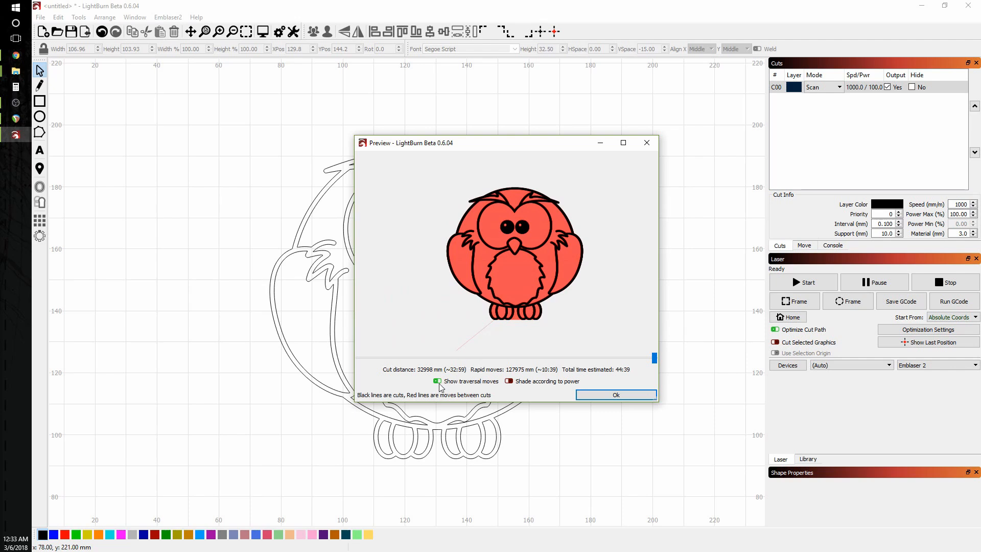
{"action": "scroll", "coordinate": [505, 341], "scroll_direction": "up", "scroll_amount": 3}
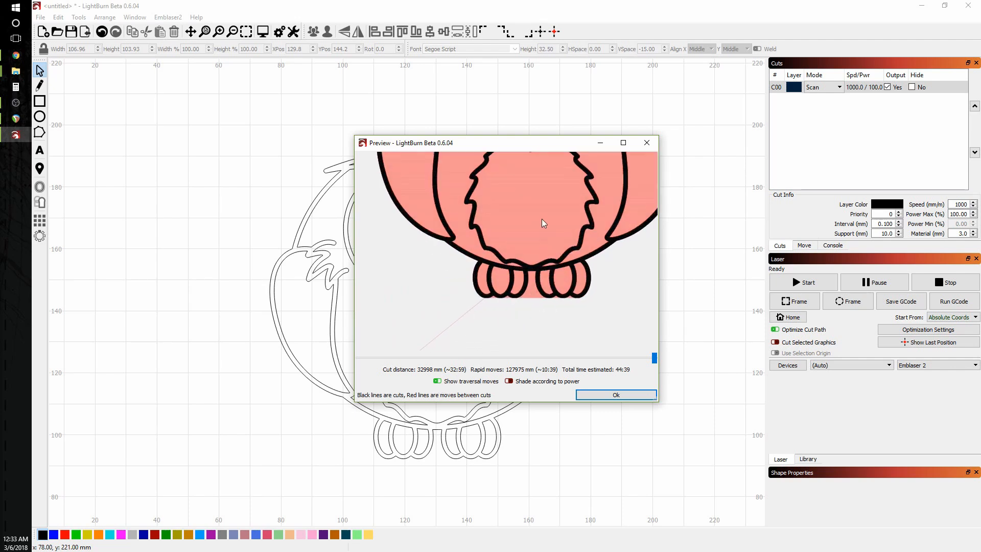
- Hide the traversal moves in the preview, inspect the engraved owl lines, and close the preview
{"action": "left_click", "coordinate": [437, 381]}
{"action": "left_click_drag", "start_coordinate": [527, 252], "coordinate": [480, 321]}
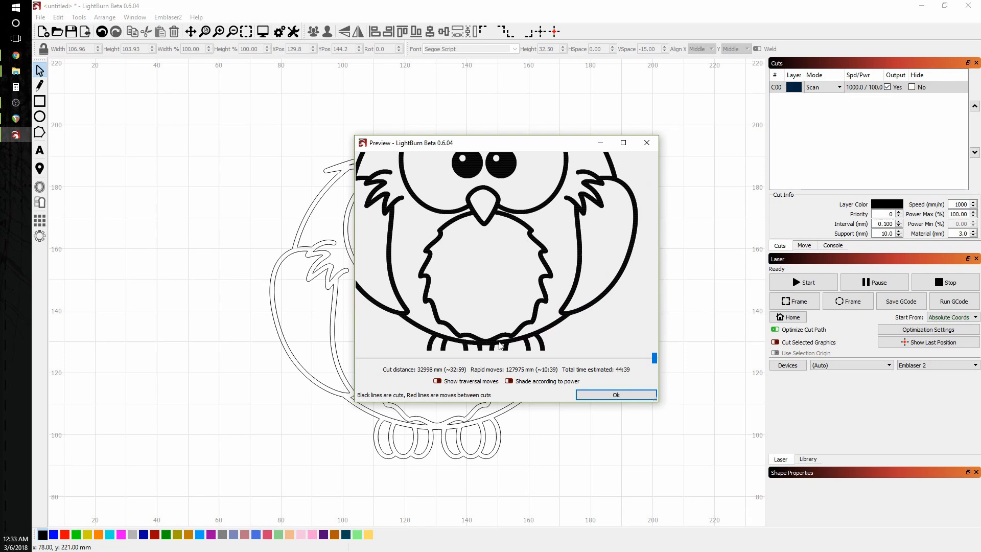
{"action": "scroll", "coordinate": [518, 302], "scroll_direction": "down", "scroll_amount": 3}
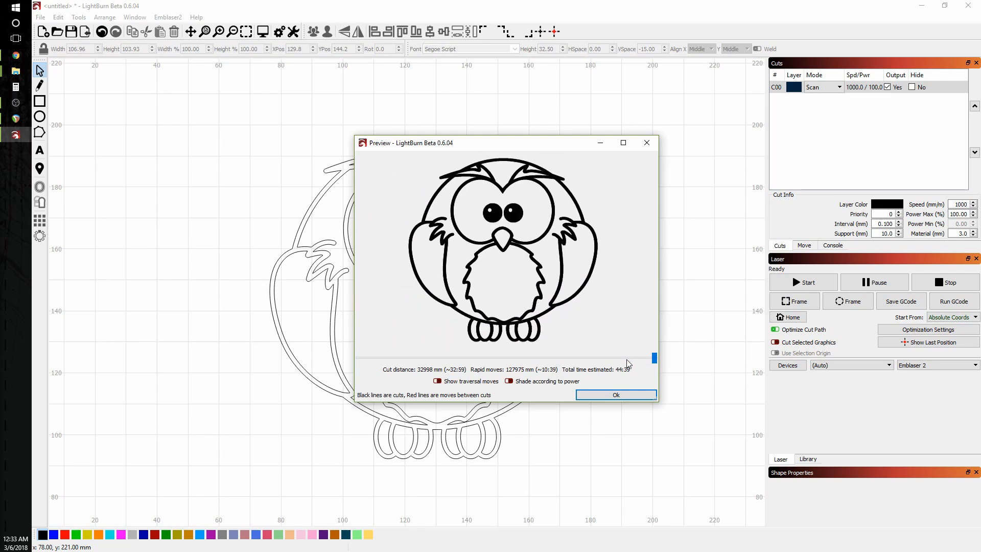
{"action": "mouse_move", "coordinate": [655, 360]}
{"action": "left_mouse_down"}
{"action": "mouse_move", "coordinate": [362, 361]}
{"action": "mouse_move", "coordinate": [659, 359]}
{"action": "left_mouse_up"}
{"action": "left_click", "coordinate": [616, 395]}
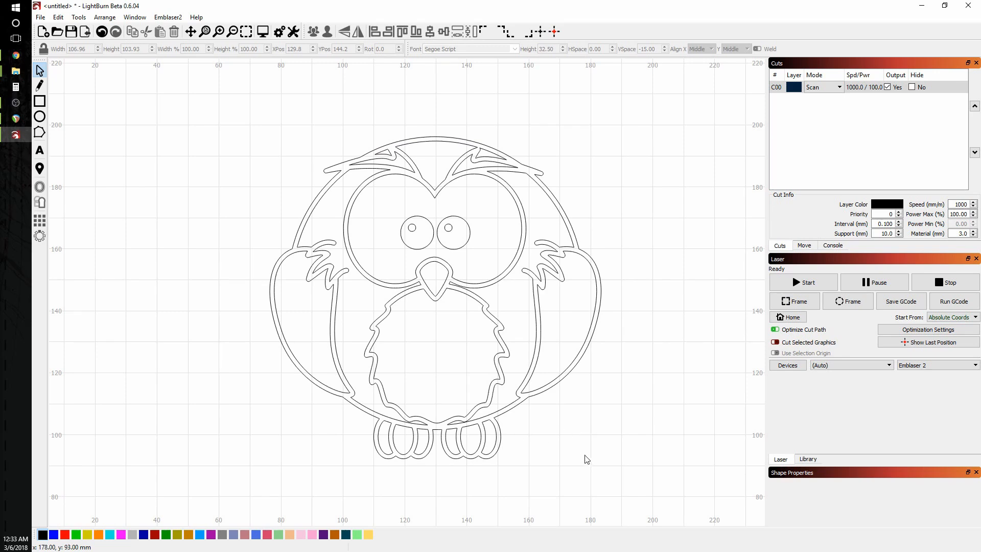
- Delete the traced owl and import the images butterfly-flying-silhouette_318-58019 and walrus-silhouette together
{"action": "mouse_move", "coordinate": [560, 452]}
{"action": "left_mouse_down"}
{"action": "mouse_move", "coordinate": [498, 424]}
{"action": "mouse_move", "coordinate": [405, 352]}
{"action": "left_mouse_up"}
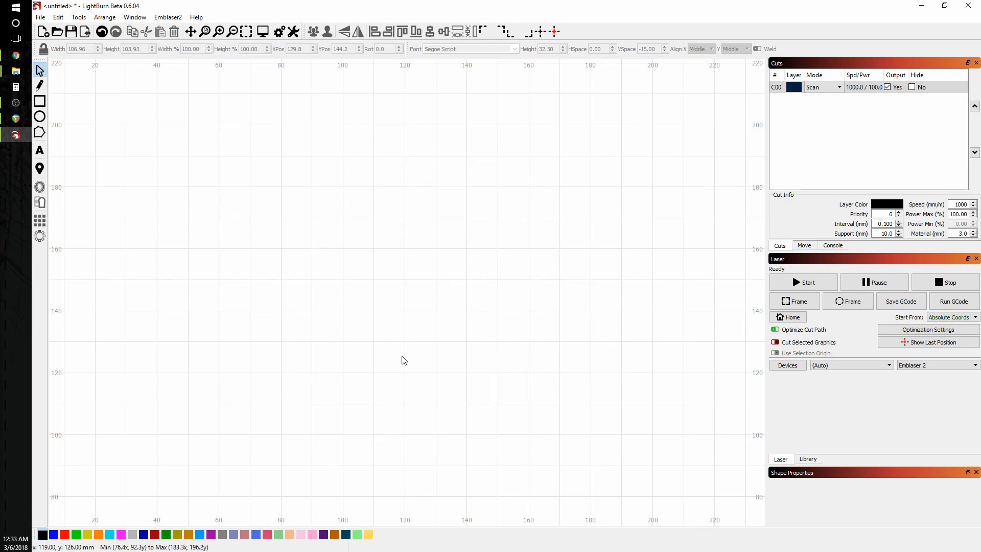
{"action": "left_click", "coordinate": [84, 32]}
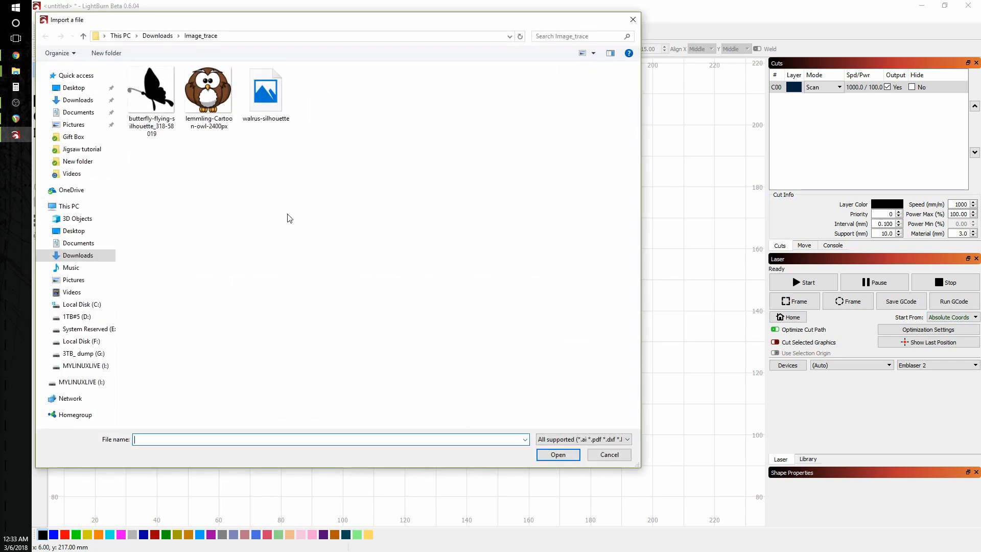
{"action": "left_click", "coordinate": [258, 99]}
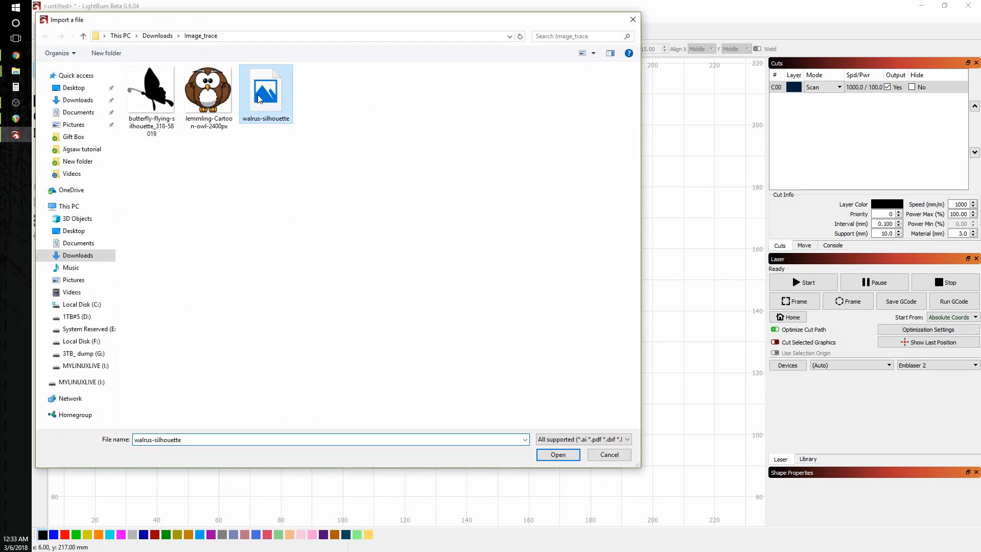
{"action": "left_click", "coordinate": [158, 109], "text": "ctrl"}
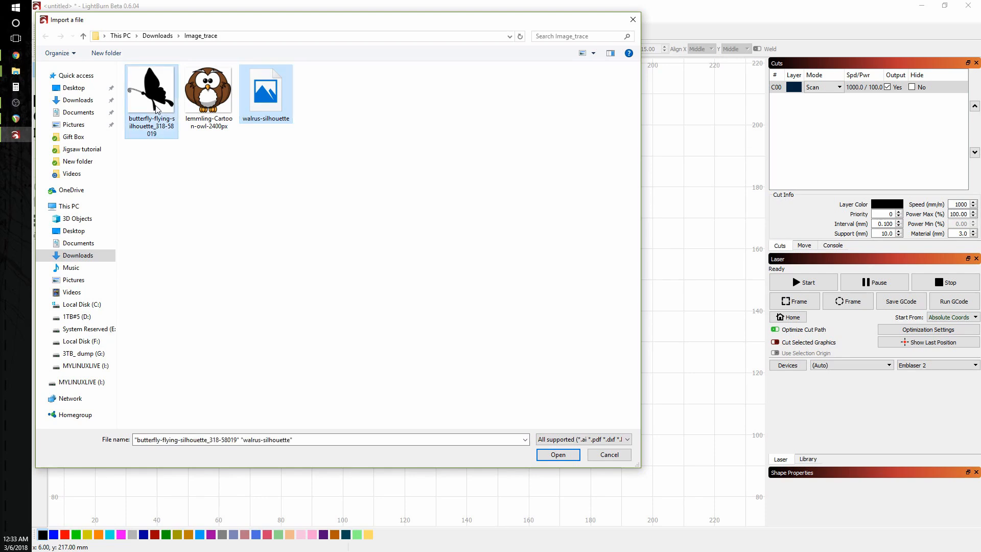
{"action": "left_click", "coordinate": [566, 459]}
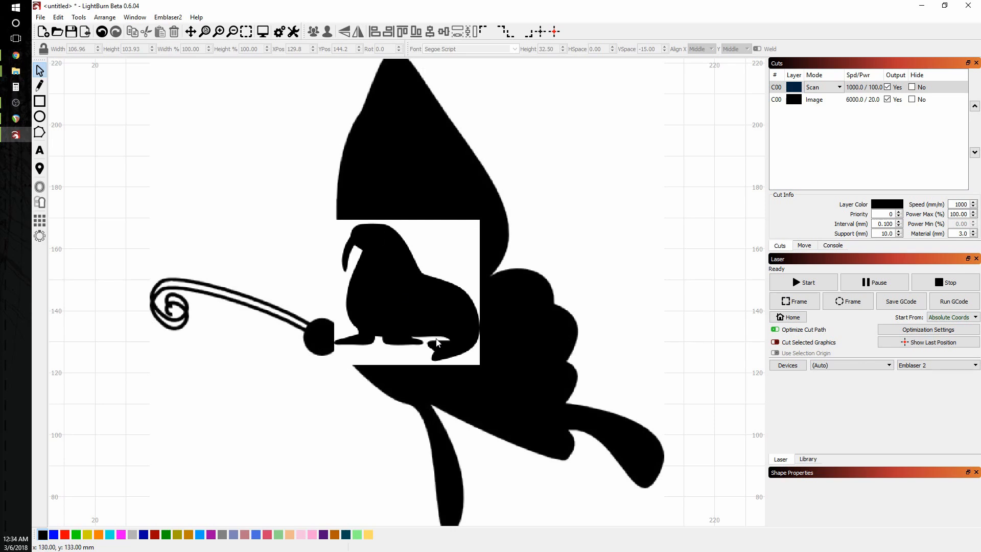
- Move the walrus image clear of the butterfly, to about X 278, Y 132, and deselect it
{"action": "scroll", "coordinate": [352, 309], "scroll_direction": "down", "scroll_amount": 3}
{"action": "left_click_drag", "start_coordinate": [396, 334], "coordinate": [497, 317]}
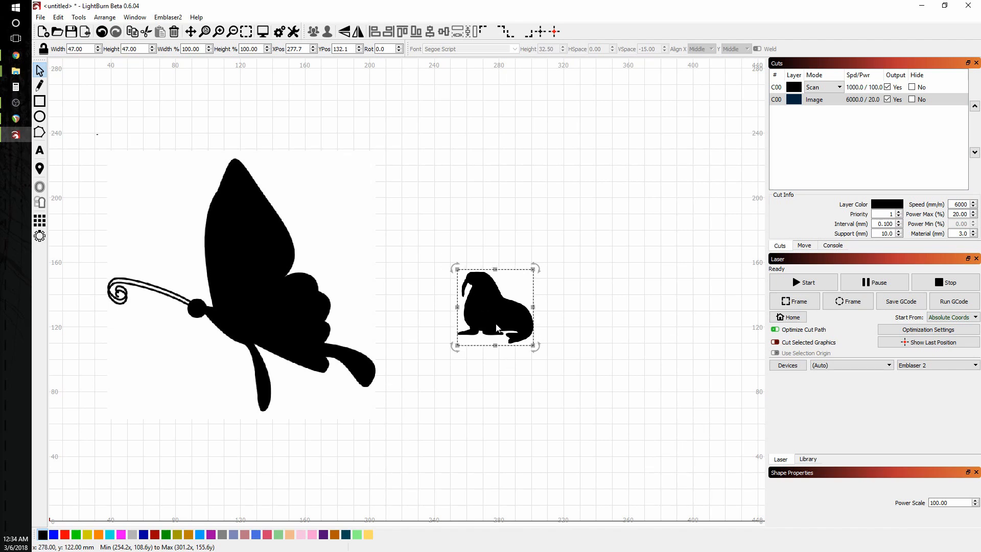
{"action": "left_click", "coordinate": [438, 334]}
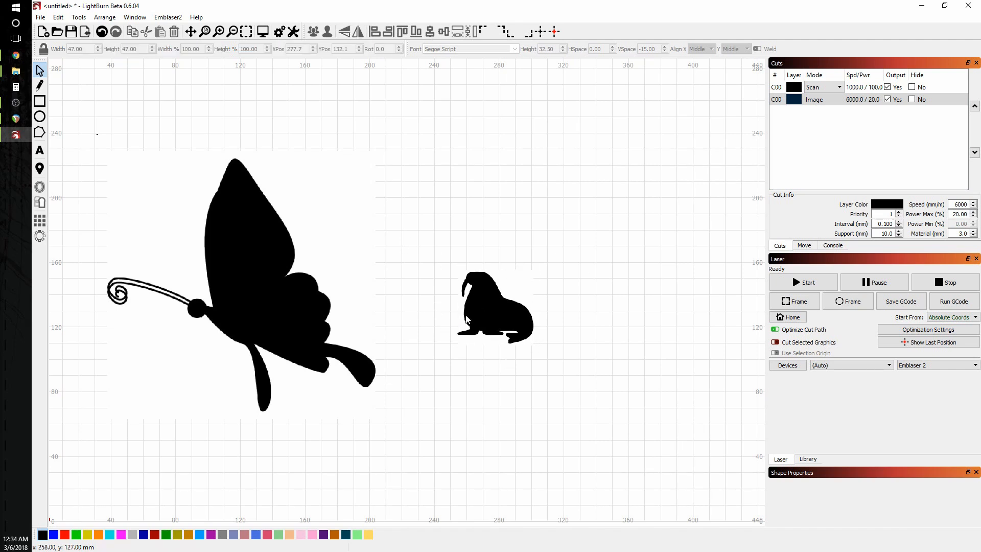
- Trace the walrus image with smoothness 0.550, checking the outline around the tusk, and accept the trace
{"action": "left_click", "coordinate": [468, 317]}
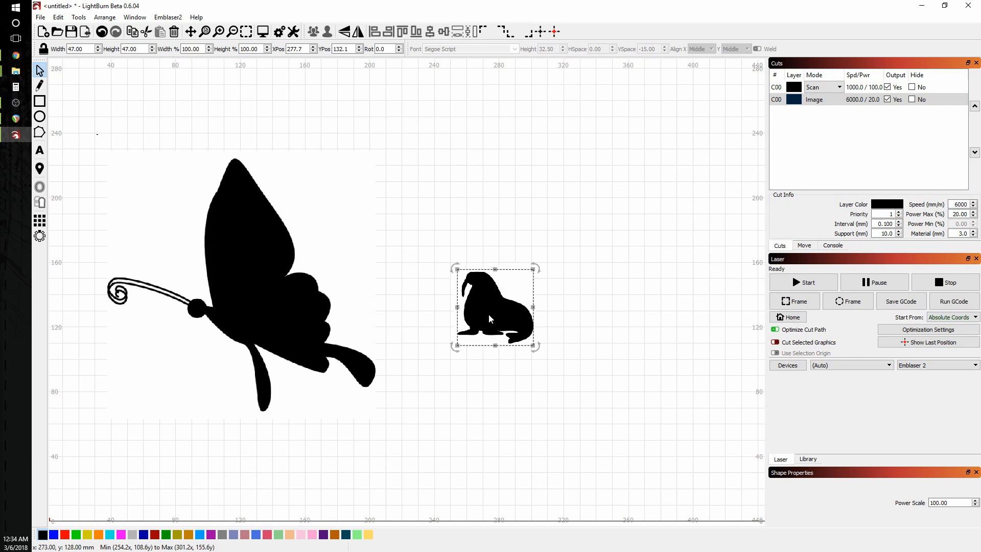
{"action": "scroll", "coordinate": [490, 298], "scroll_direction": "up", "scroll_amount": 3}
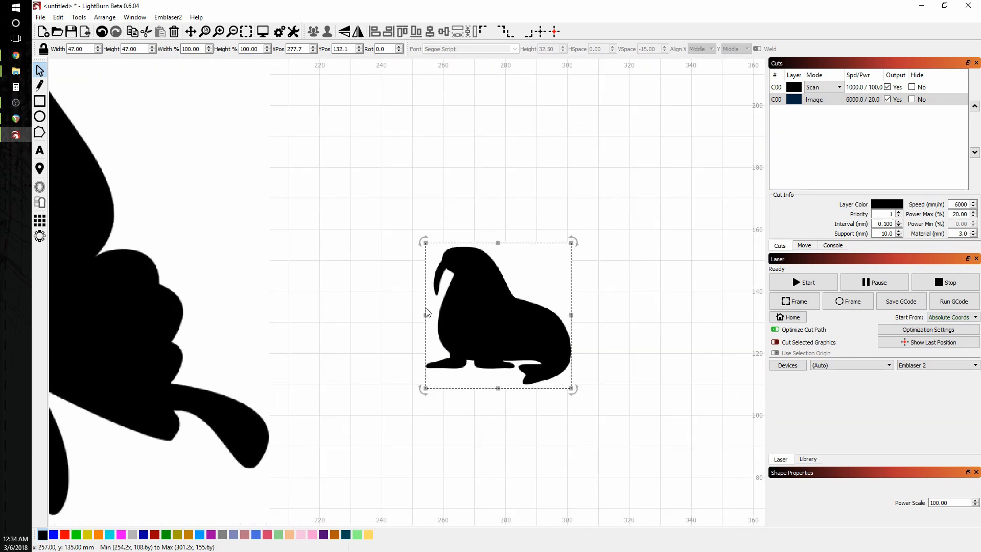
{"action": "left_click", "coordinate": [79, 17]}
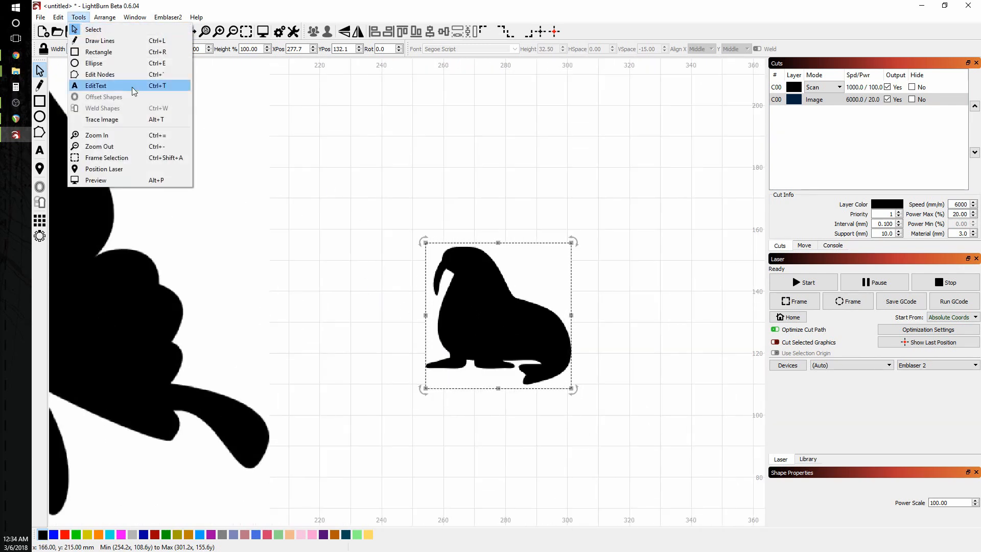
{"action": "left_click", "coordinate": [131, 119]}
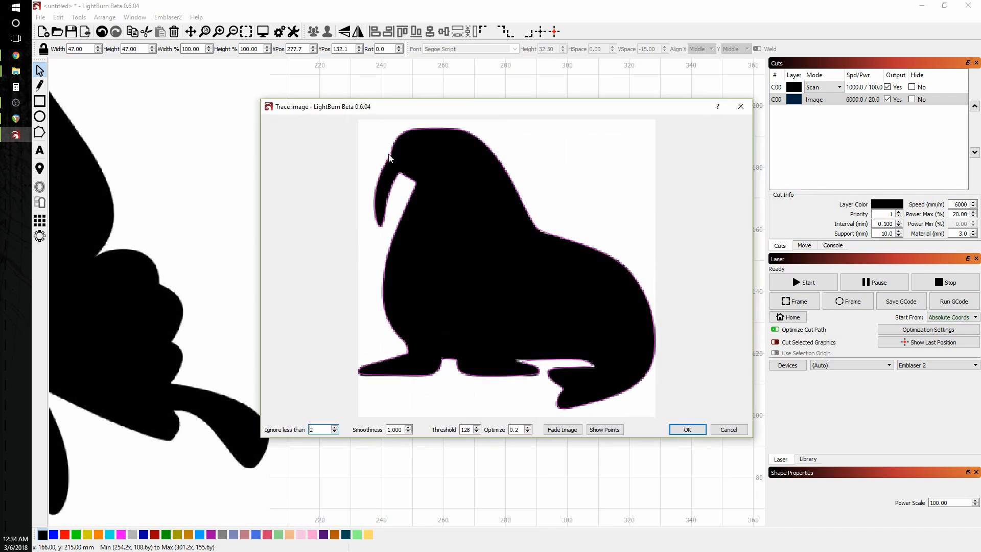
{"action": "scroll", "coordinate": [388, 157], "scroll_direction": "up", "scroll_amount": 5}
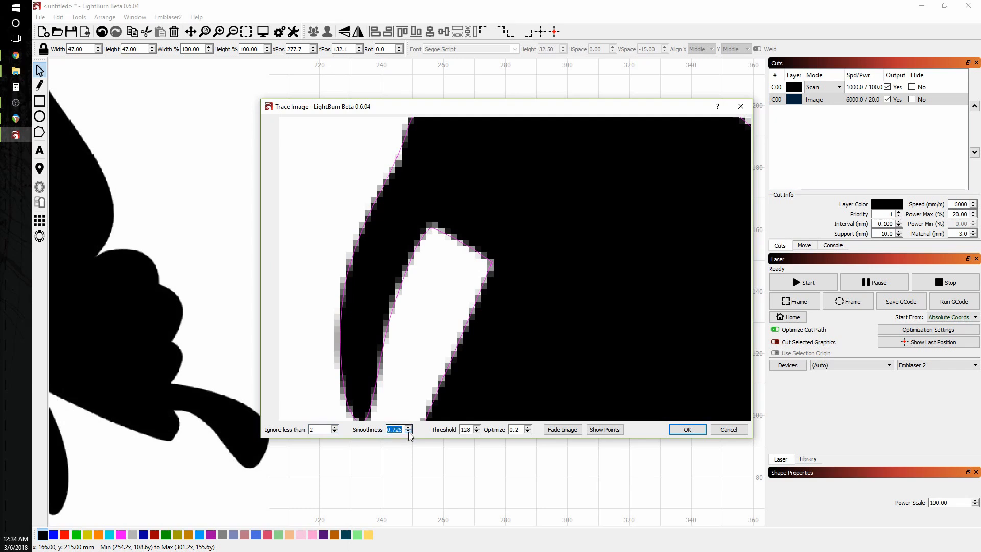
{"action": "scroll", "coordinate": [423, 351], "scroll_direction": "down", "scroll_amount": 6}
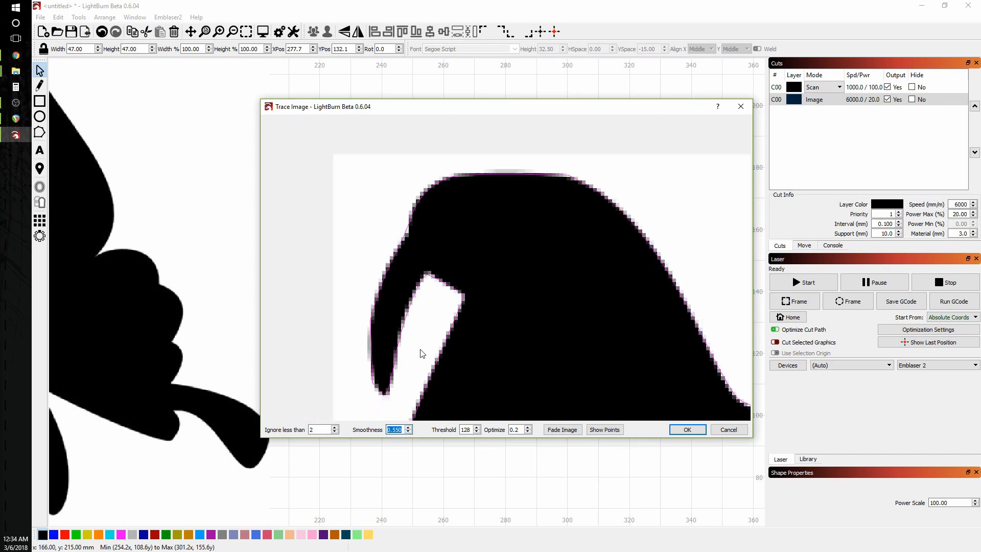
{"action": "scroll", "coordinate": [428, 349], "scroll_direction": "down", "scroll_amount": 2}
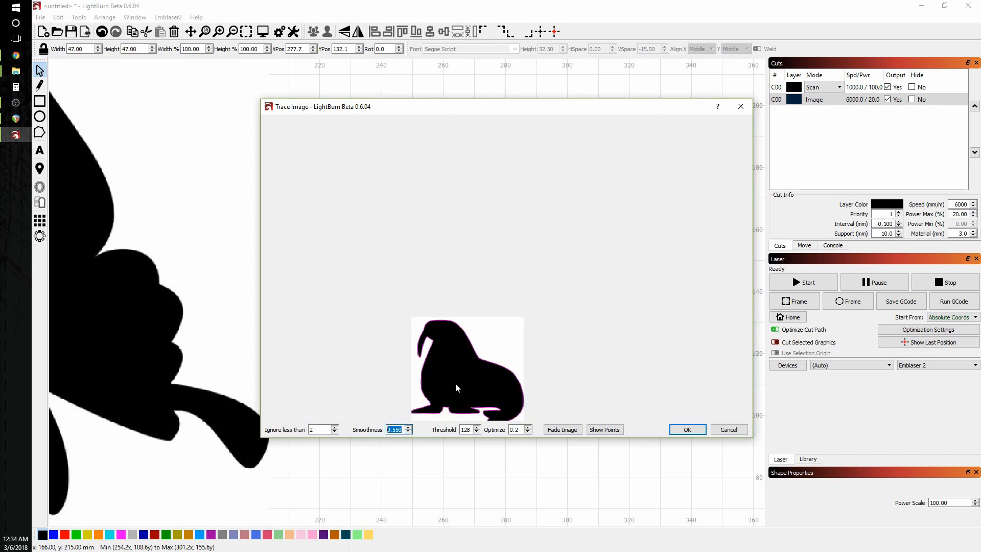
{"action": "scroll", "coordinate": [455, 382], "scroll_direction": "up", "scroll_amount": 5}
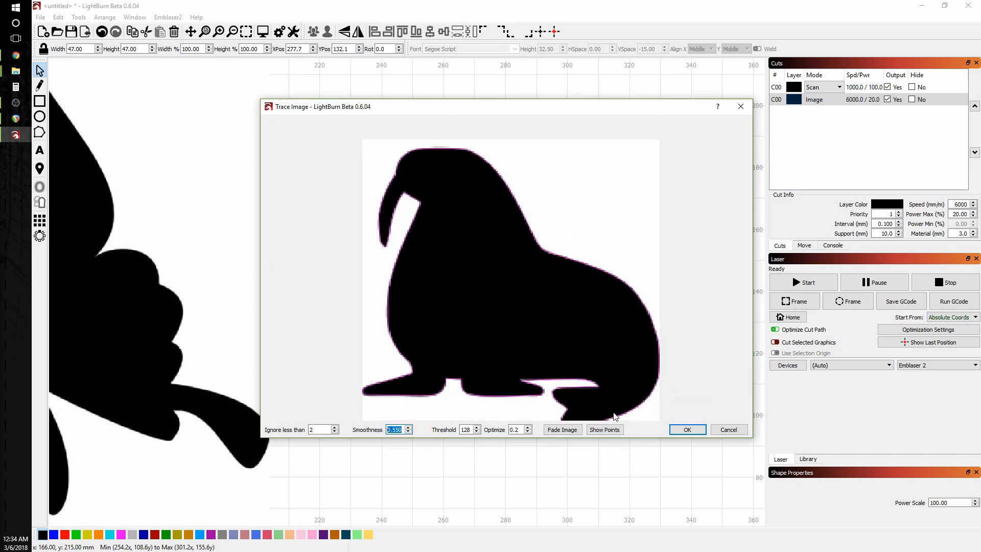
{"action": "left_click", "coordinate": [687, 430]}
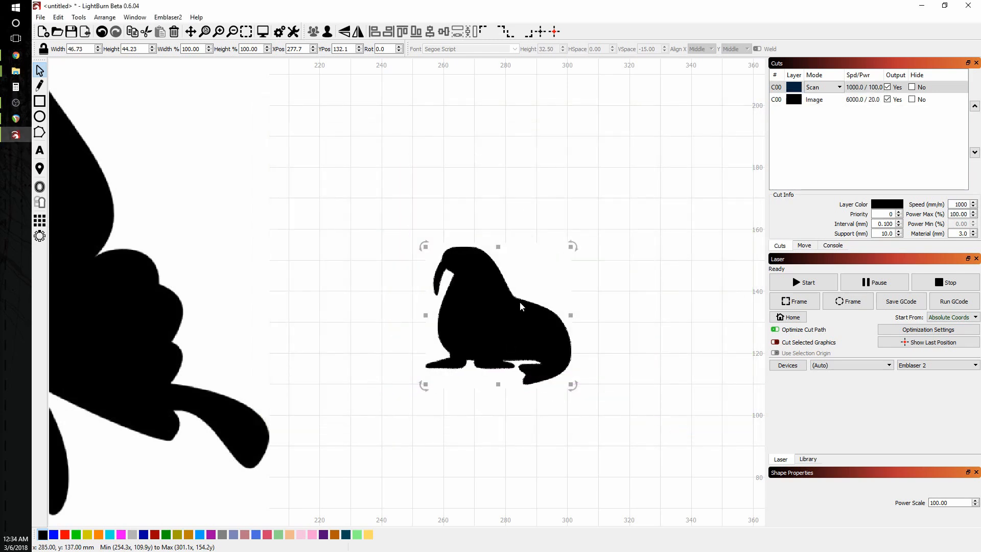
- Move the original walrus image off its traced outline and delete the image, keeping only the vector
{"action": "mouse_move", "coordinate": [519, 302]}
{"action": "left_mouse_down"}
{"action": "mouse_move", "coordinate": [525, 255]}
{"action": "mouse_move", "coordinate": [601, 131]}
{"action": "mouse_move", "coordinate": [627, 125]}
{"action": "mouse_move", "coordinate": [677, 170]}
{"action": "left_mouse_up"}
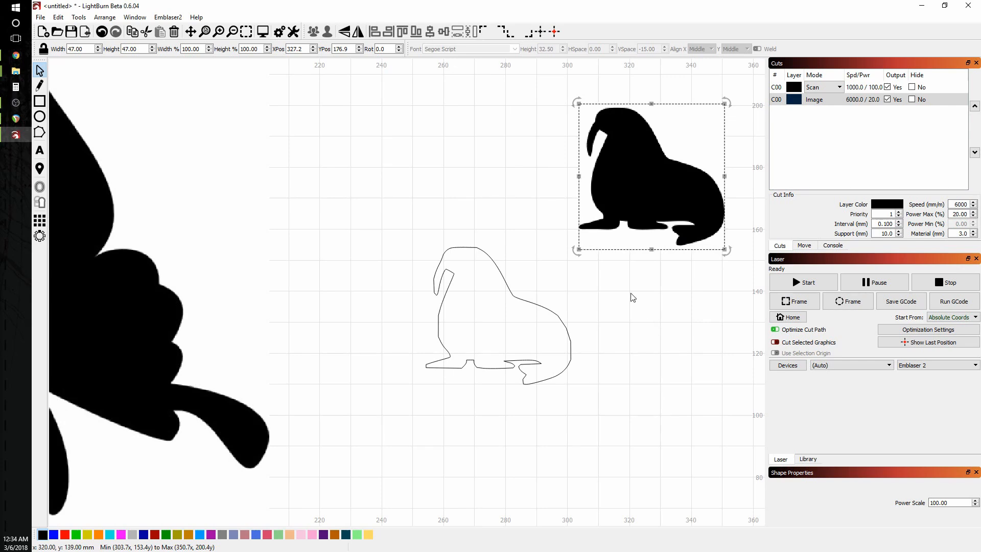
{"action": "key", "text": "Delete"}
{"action": "scroll", "coordinate": [549, 342], "scroll_direction": "down", "scroll_amount": 5}
{"action": "scroll", "coordinate": [340, 336], "scroll_direction": "up", "scroll_amount": 2}
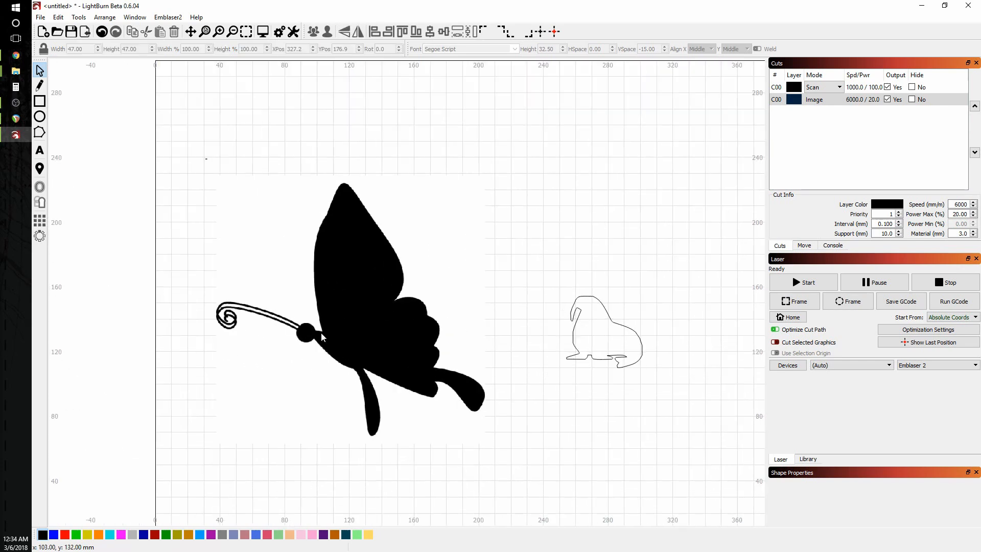
- Start an image trace of the butterfly and examine the trace line where the antenna meets the head
{"action": "left_click", "coordinate": [321, 332]}
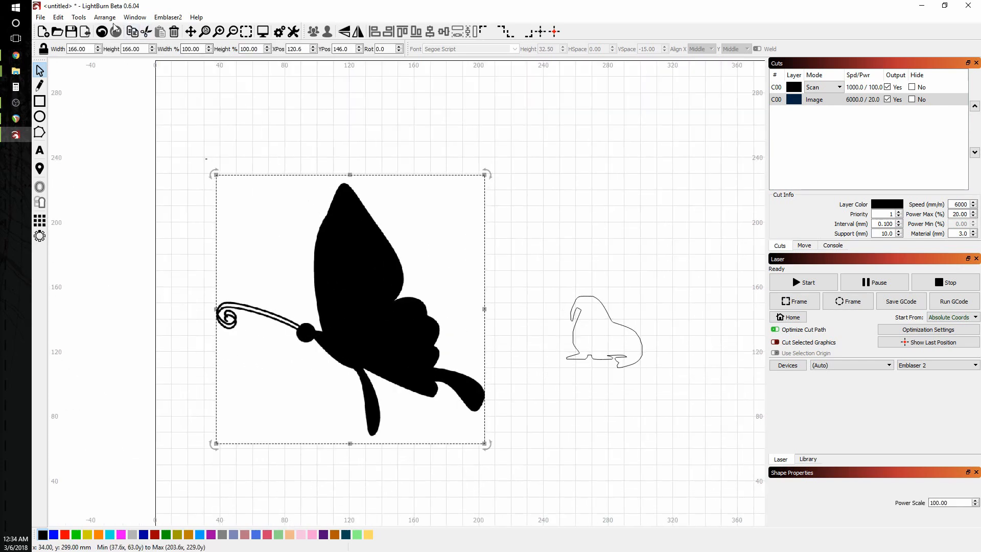
{"action": "left_click", "coordinate": [87, 18]}
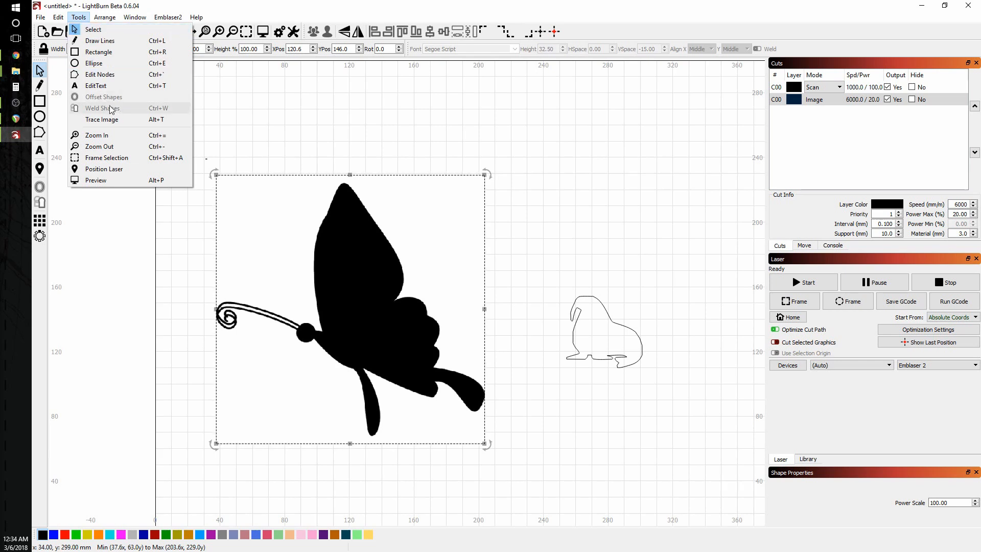
{"action": "left_click", "coordinate": [102, 119]}
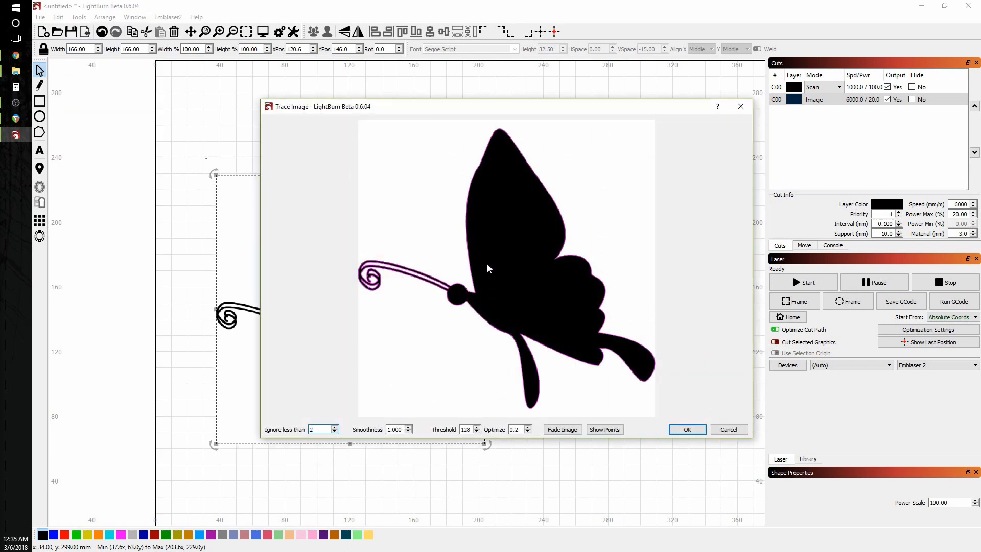
{"action": "scroll", "coordinate": [486, 263], "scroll_direction": "up", "scroll_amount": 5}
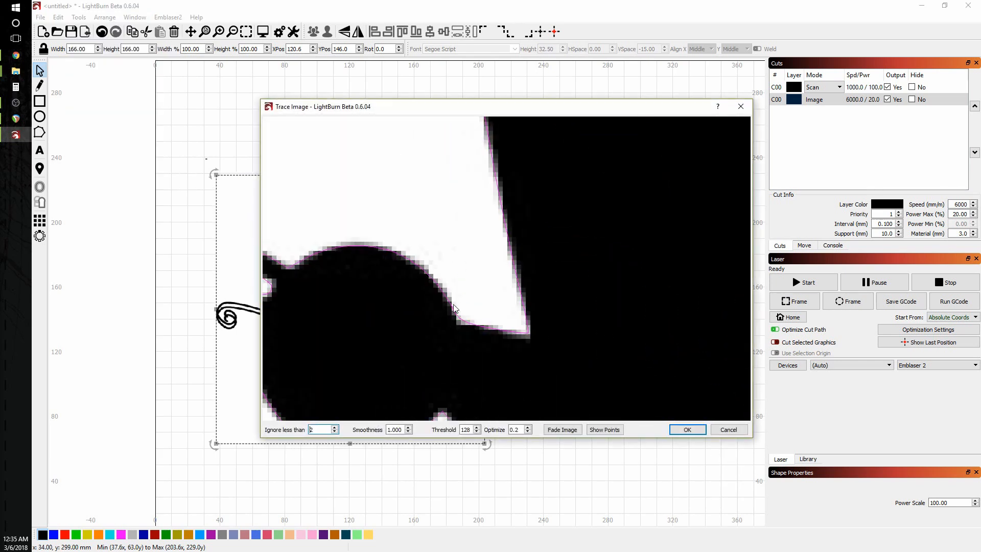
{"action": "left_click_drag", "start_coordinate": [380, 246], "coordinate": [508, 256]}
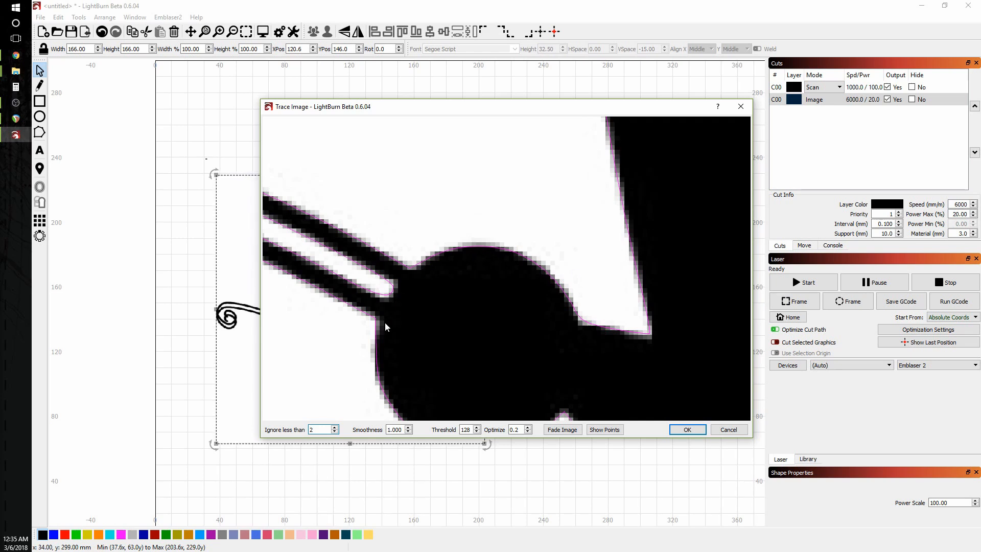
{"action": "scroll", "coordinate": [385, 322], "scroll_direction": "down", "scroll_amount": 2}
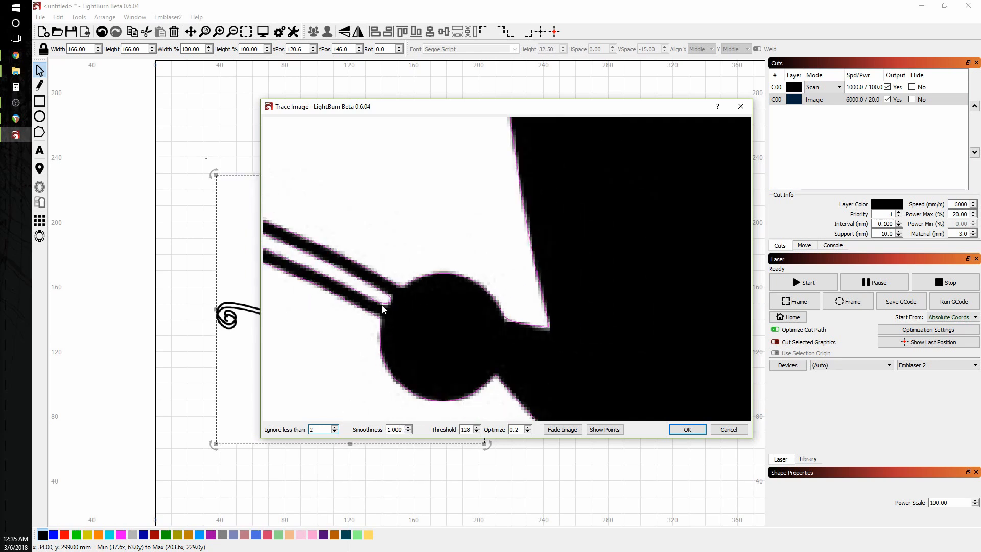
{"action": "scroll", "coordinate": [382, 308], "scroll_direction": "up", "scroll_amount": 3}
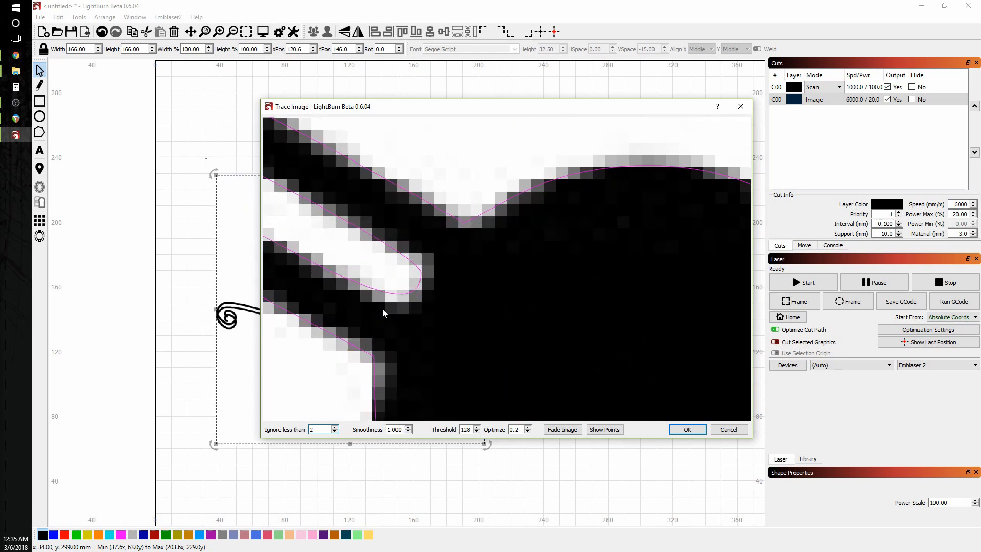
- Set the butterfly trace's smoothness to 0.425, watching the outline at the base of the antenna
{"action": "left_click", "coordinate": [408, 432]}
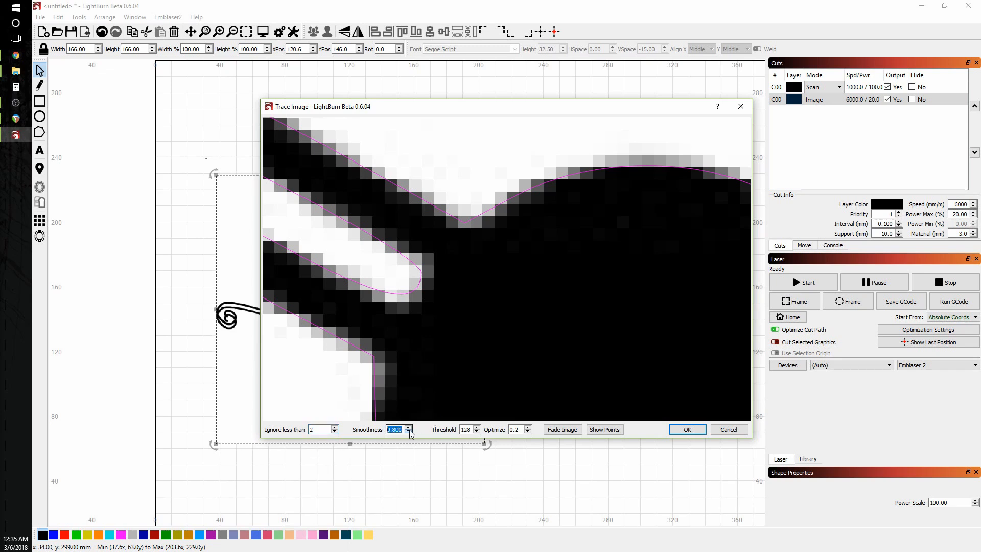
{"action": "left_click", "coordinate": [408, 433]}
{"action": "left_click", "coordinate": [408, 433]}
{"action": "left_click", "coordinate": [408, 433]}
{"action": "left_click", "coordinate": [409, 433]}
{"action": "left_click", "coordinate": [408, 432]}
{"action": "left_click", "coordinate": [408, 432]}
{"action": "left_click", "coordinate": [408, 433]}
{"action": "left_click", "coordinate": [409, 432]}
{"action": "left_click", "coordinate": [408, 432]}
{"action": "left_click", "coordinate": [408, 432]}
{"action": "left_click", "coordinate": [409, 426]}
{"action": "left_click", "coordinate": [409, 427]}
{"action": "left_click", "coordinate": [409, 427]}
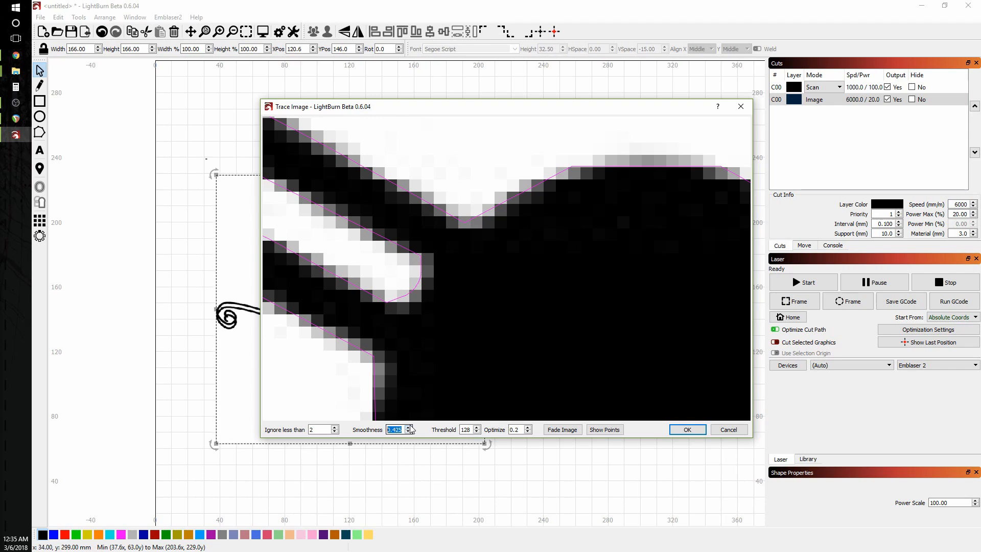
- Accept the butterfly trace, then move the original image off its traced outline and delete it
{"action": "scroll", "coordinate": [428, 249], "scroll_direction": "down", "scroll_amount": 2}
{"action": "scroll", "coordinate": [409, 305], "scroll_direction": "down", "scroll_amount": 3}
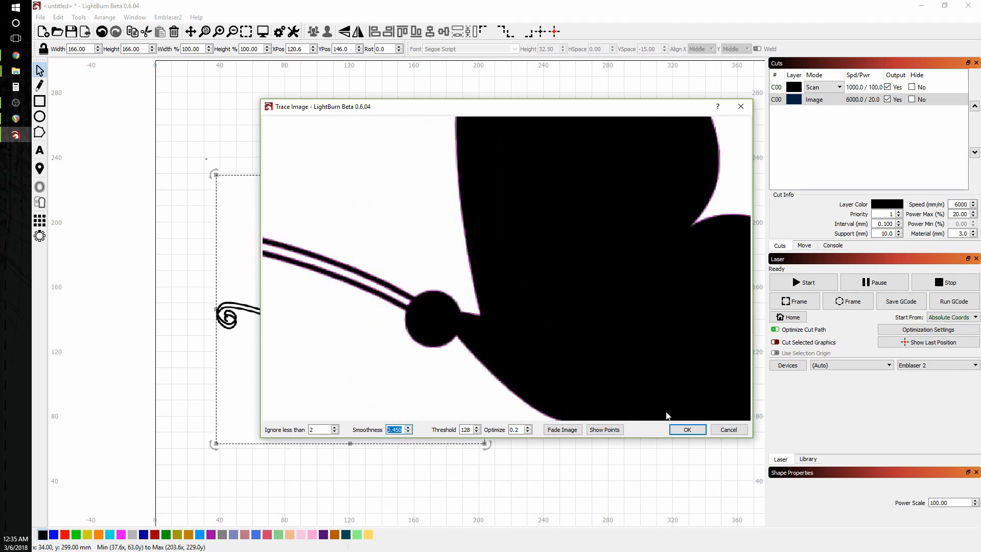
{"action": "left_click", "coordinate": [687, 430]}
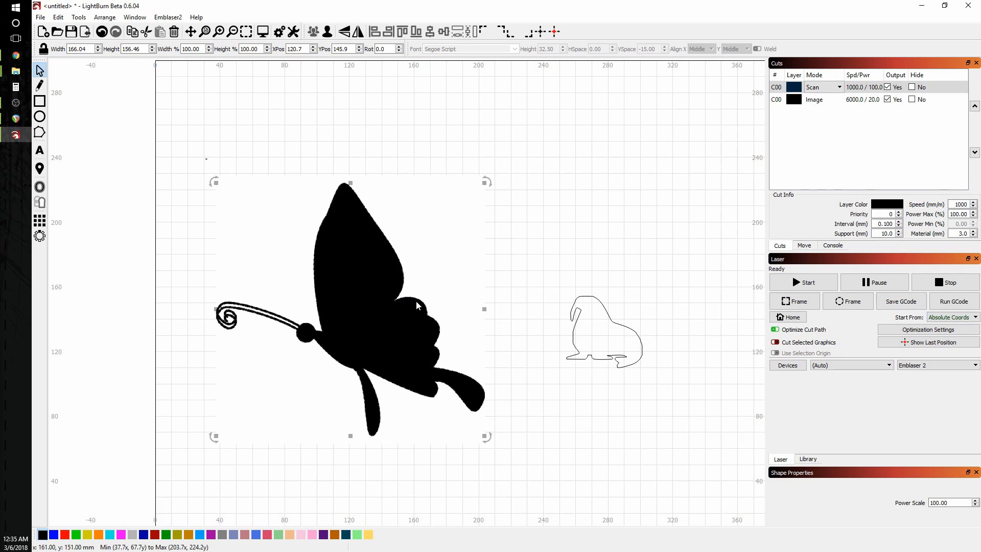
{"action": "mouse_move", "coordinate": [416, 301]}
{"action": "left_mouse_down"}
{"action": "mouse_move", "coordinate": [578, 221]}
{"action": "mouse_move", "coordinate": [688, 211]}
{"action": "mouse_move", "coordinate": [664, 214]}
{"action": "left_mouse_up"}
{"action": "key", "text": "Delete"}
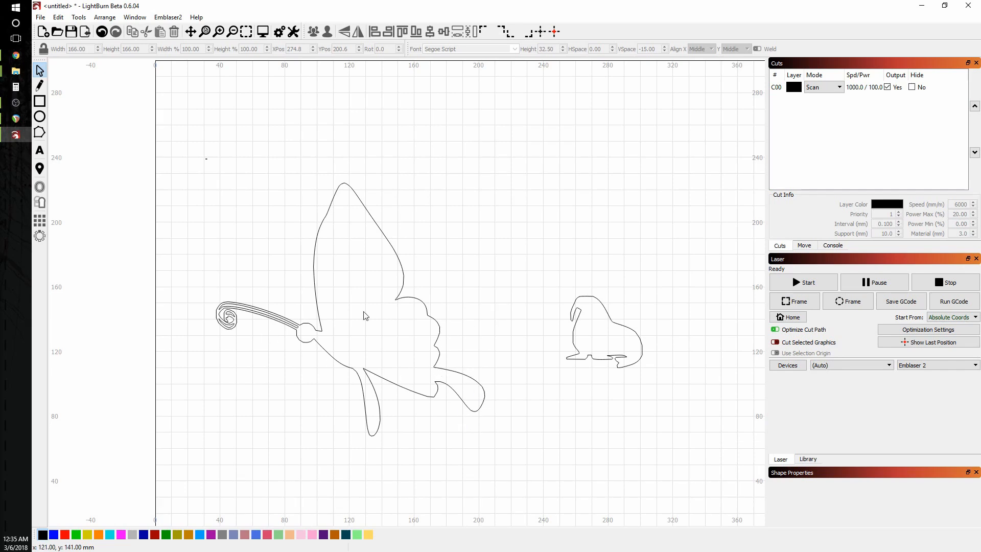
- Resize the walrus outline to a width of 100 mm with its proportions locked
{"action": "scroll", "coordinate": [223, 321], "scroll_direction": "up", "scroll_amount": 3}
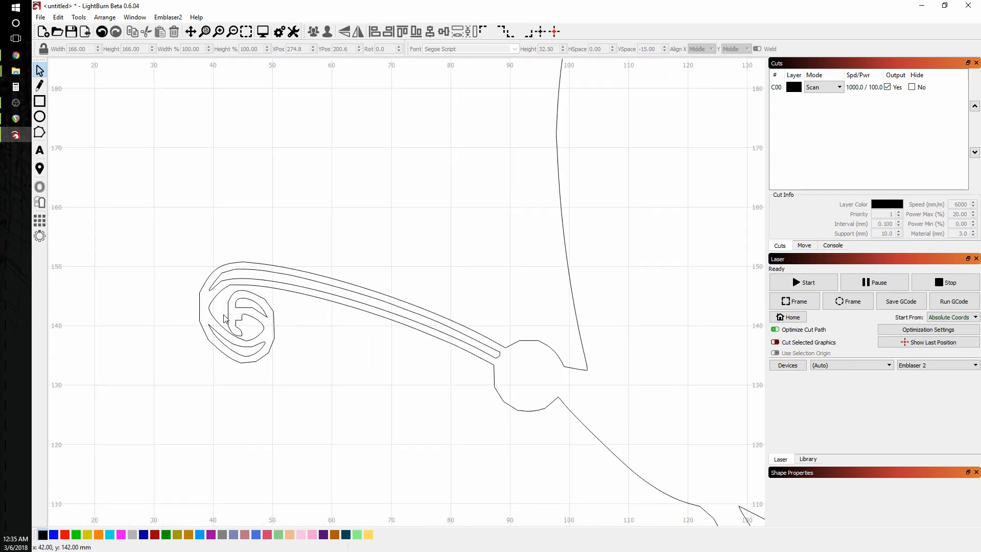
{"action": "scroll", "coordinate": [224, 319], "scroll_direction": "down", "scroll_amount": 3}
{"action": "scroll", "coordinate": [265, 327], "scroll_direction": "down", "scroll_amount": 3}
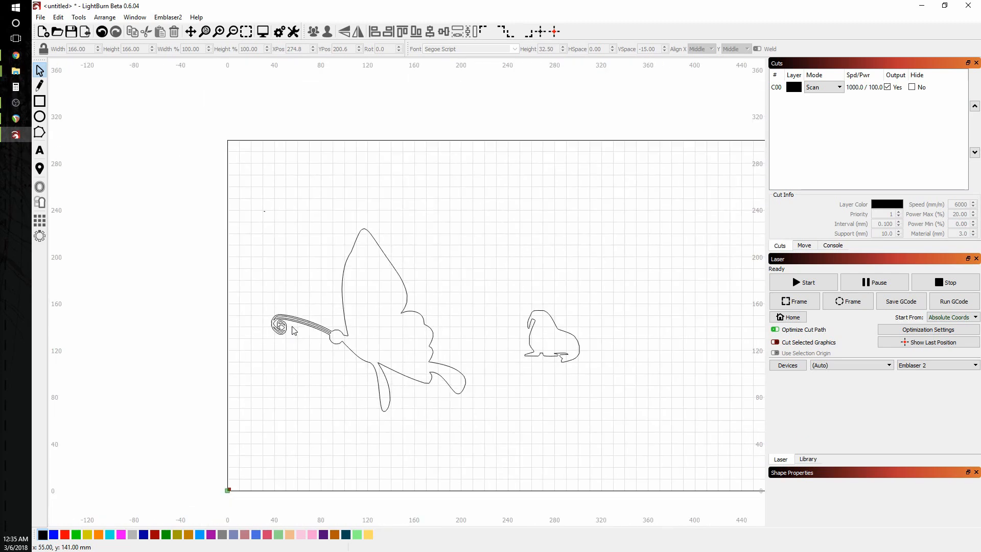
{"action": "left_click", "coordinate": [566, 361]}
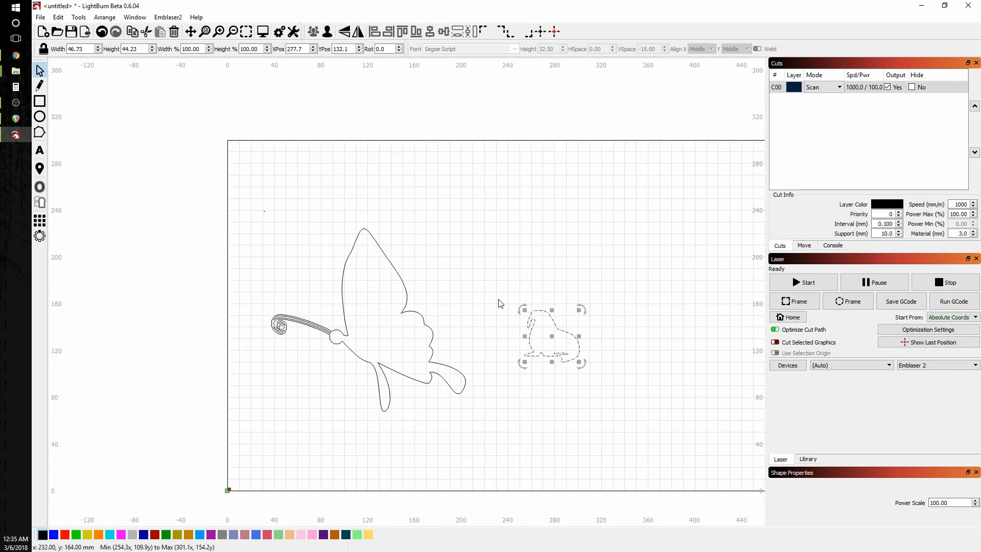
{"action": "left_click", "coordinate": [43, 49]}
{"action": "left_click_drag", "start_coordinate": [75, 49], "coordinate": [68, 48]}
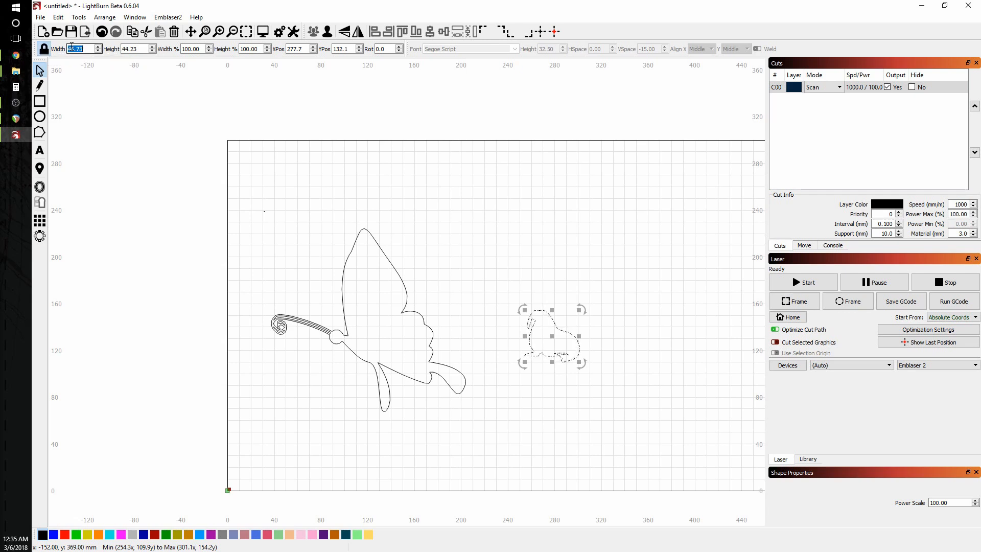
{"action": "type", "text": "100"}
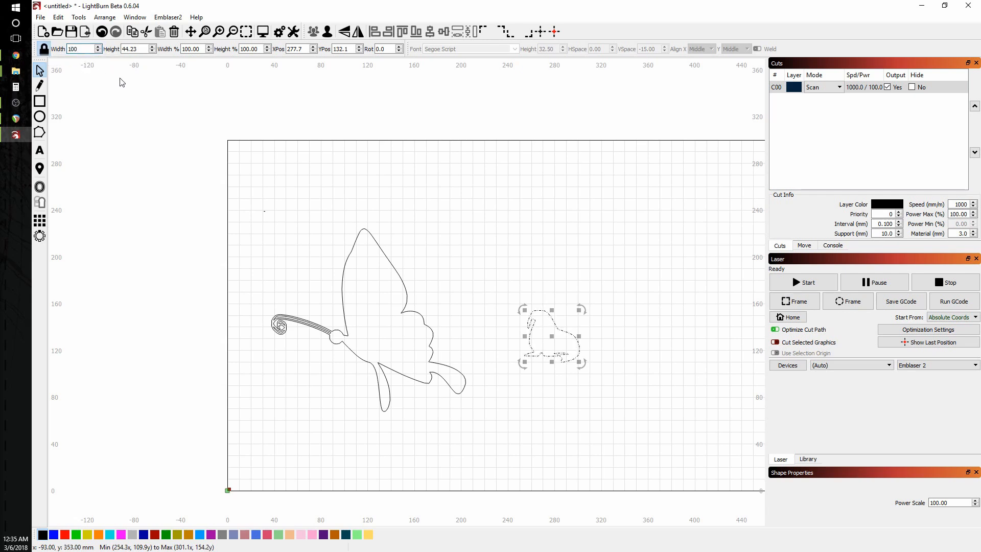
{"action": "key", "text": "Return"}
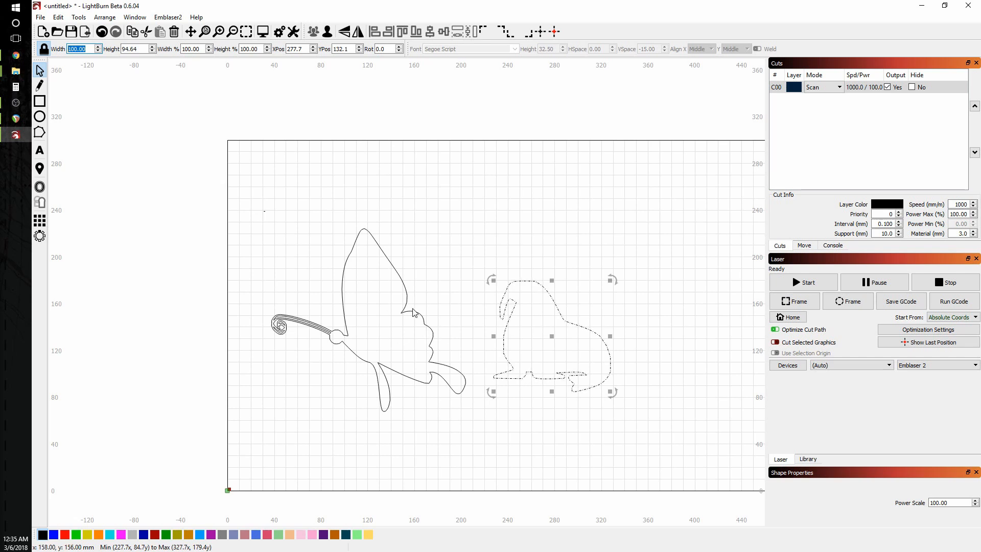
- Move the butterfly outline onto the walrus outline so that the antenna crosses the walrus's head
{"action": "left_click", "coordinate": [413, 313]}
{"action": "left_click", "coordinate": [417, 323]}
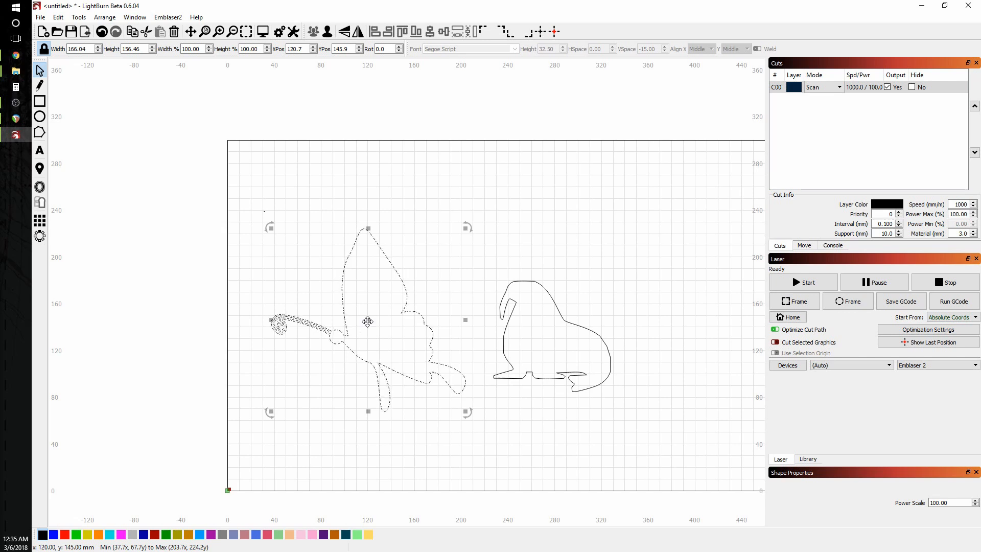
{"action": "left_click_drag", "start_coordinate": [368, 322], "coordinate": [571, 296]}
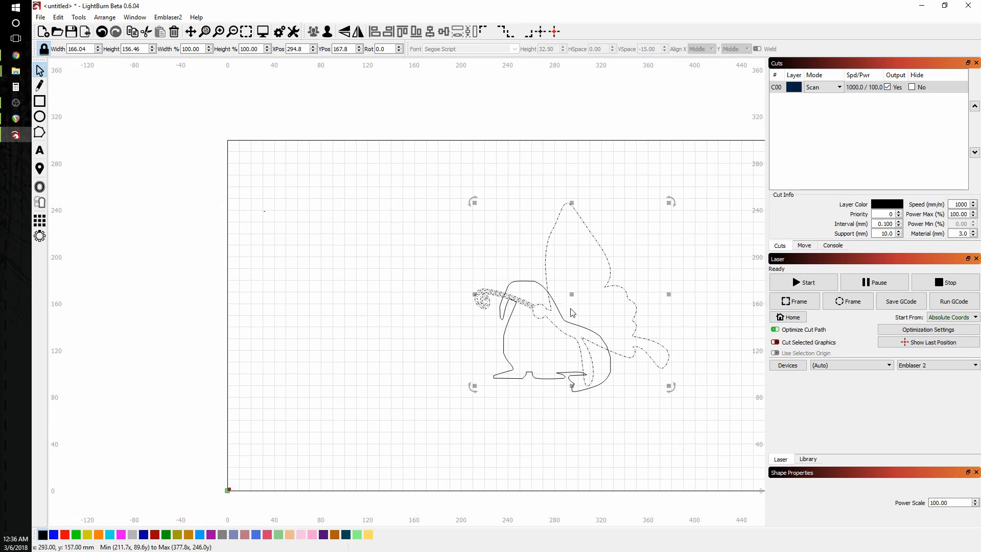
{"action": "scroll", "coordinate": [580, 323], "scroll_direction": "up", "scroll_amount": 2}
{"action": "scroll", "coordinate": [582, 327], "scroll_direction": "up", "scroll_amount": 4}
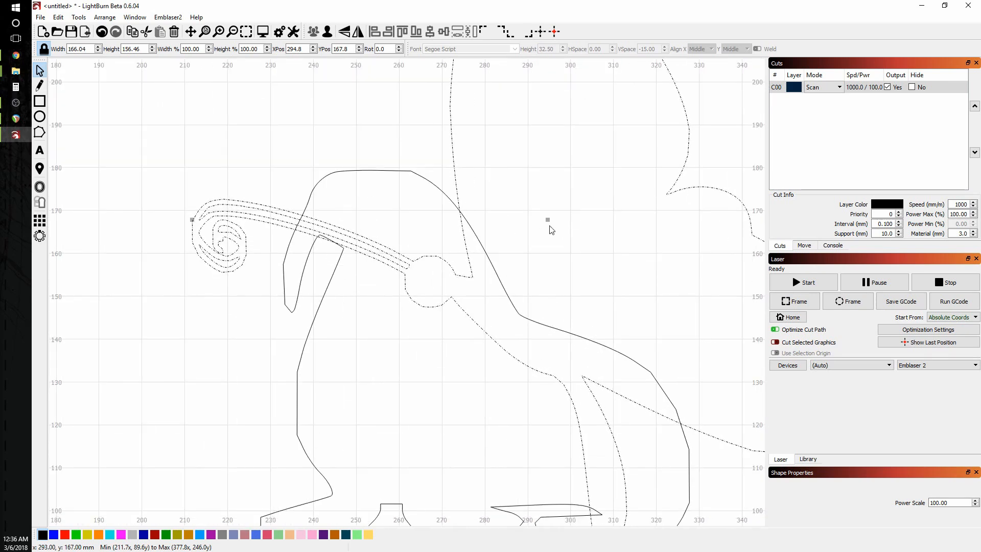
{"action": "left_click_drag", "start_coordinate": [548, 221], "coordinate": [553, 202]}
{"action": "scroll", "coordinate": [439, 303], "scroll_direction": "down", "scroll_amount": 5}
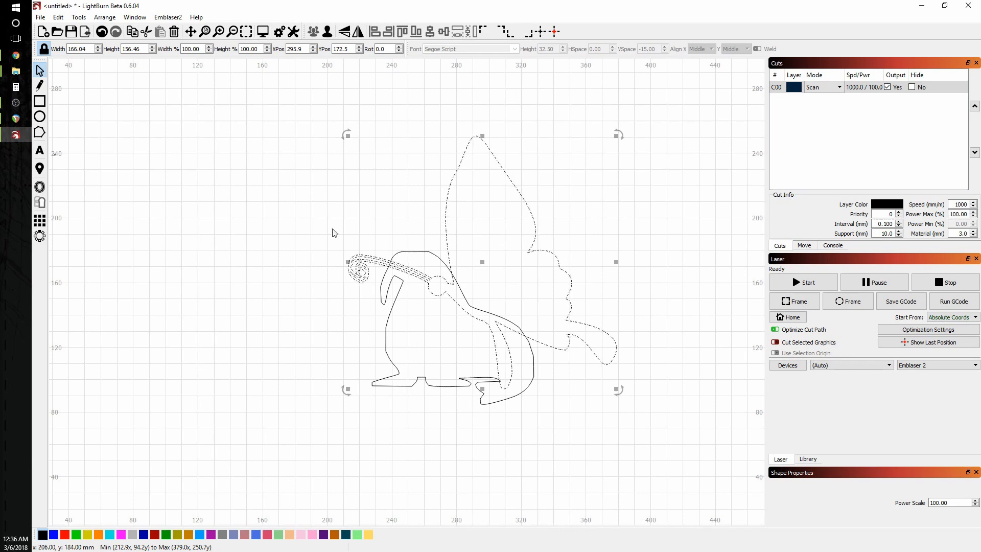
- Enlarge the butterfly outline to about 186 by 178 mm with its proportions unlocked
{"action": "scroll", "coordinate": [512, 391], "scroll_direction": "up", "scroll_amount": 5}
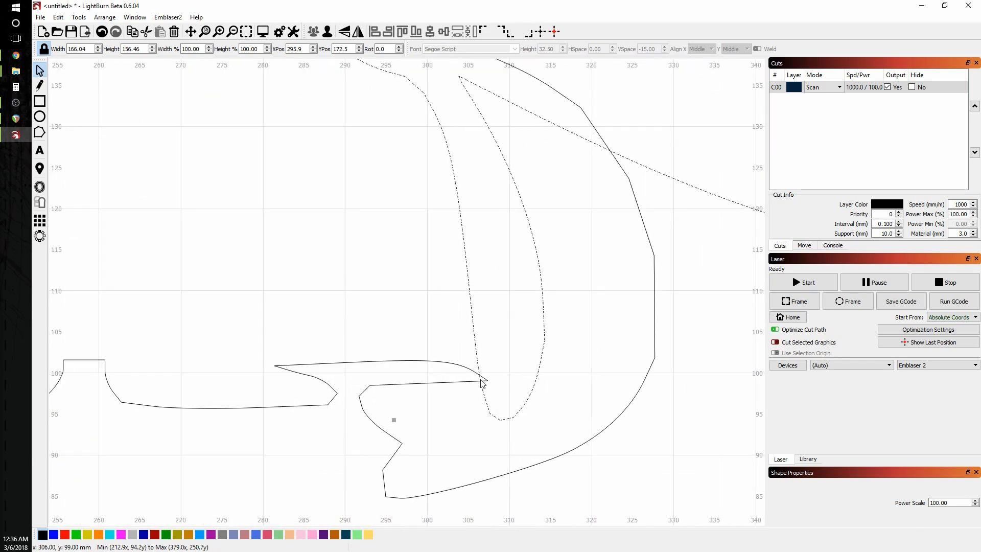
{"action": "scroll", "coordinate": [463, 398], "scroll_direction": "down", "scroll_amount": 2}
{"action": "scroll", "coordinate": [458, 404], "scroll_direction": "down", "scroll_amount": 1}
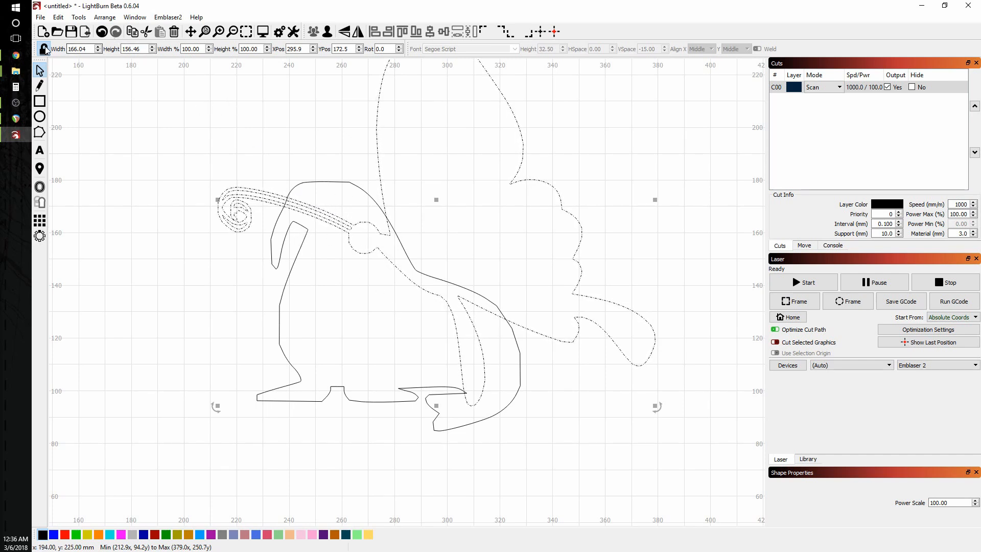
{"action": "scroll", "coordinate": [283, 198], "scroll_direction": "down", "scroll_amount": 3}
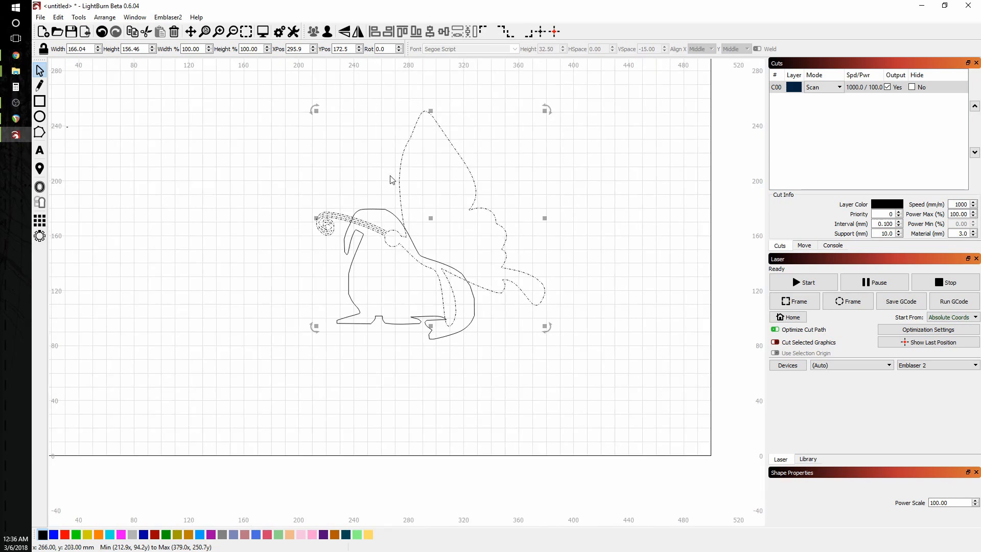
{"action": "scroll", "coordinate": [389, 179], "scroll_direction": "up", "scroll_amount": 2}
{"action": "scroll", "coordinate": [389, 180], "scroll_direction": "down", "scroll_amount": 1}
{"action": "scroll", "coordinate": [355, 206], "scroll_direction": "down", "scroll_amount": 1}
{"action": "scroll", "coordinate": [335, 107], "scroll_direction": "up", "scroll_amount": 3}
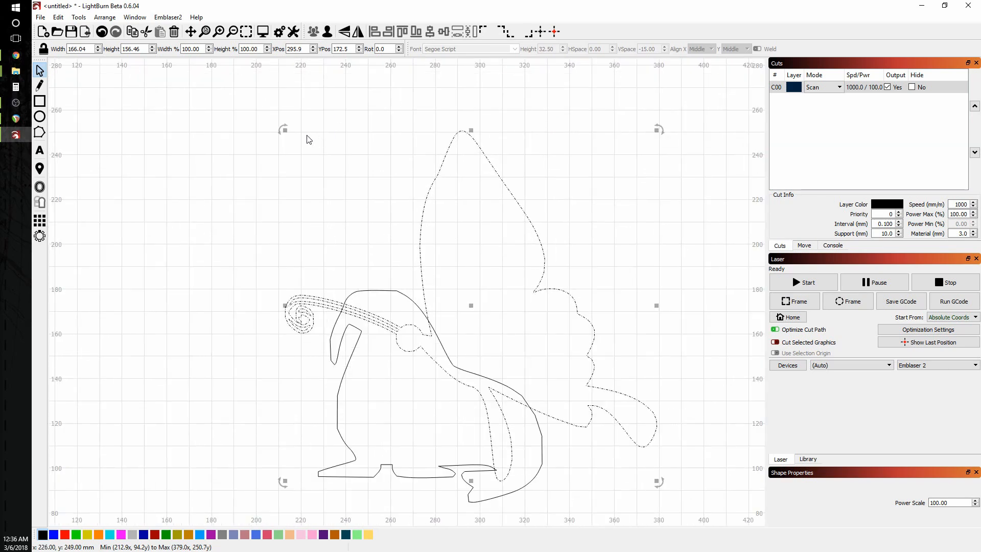
{"action": "left_click_drag", "start_coordinate": [284, 129], "coordinate": [239, 82]}
{"action": "scroll", "coordinate": [352, 324], "scroll_direction": "down", "scroll_amount": 2}
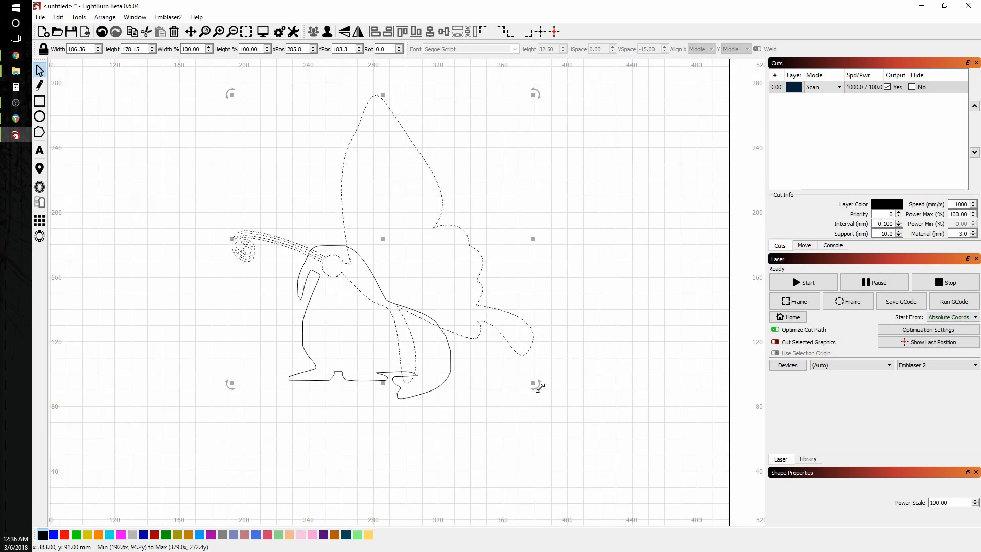
- Rotate the butterfly outline slightly counterclockwise and shift it a little upward over the walrus
{"action": "left_click_drag", "start_coordinate": [536, 385], "coordinate": [554, 364]}
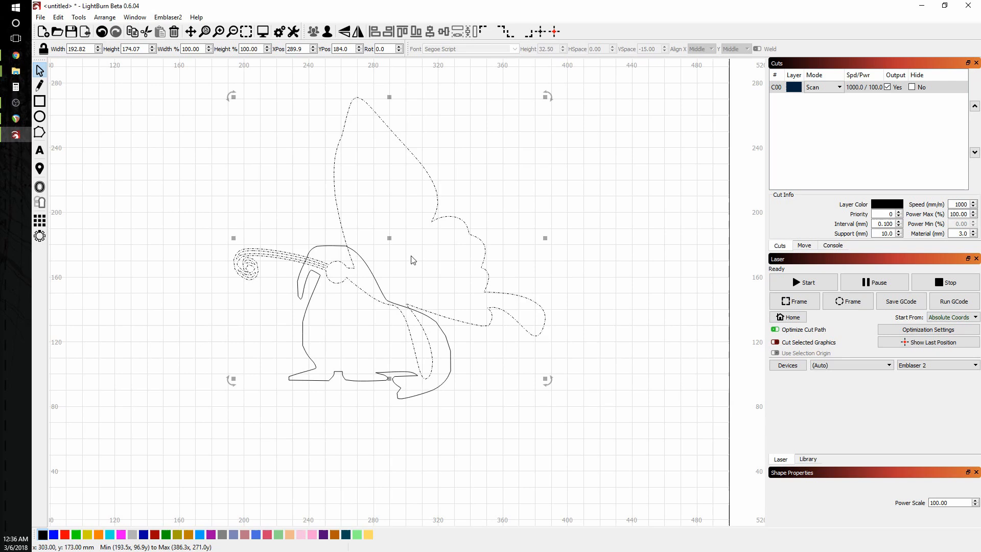
{"action": "left_click", "coordinate": [390, 240]}
{"action": "mouse_move", "coordinate": [387, 247]}
{"action": "left_mouse_down"}
{"action": "mouse_move", "coordinate": [398, 250]}
{"action": "mouse_move", "coordinate": [386, 236]}
{"action": "left_mouse_up"}
{"action": "left_click", "coordinate": [441, 220]}
- Reduce the butterfly outline's height to about 166 mm and lower it onto the walrus's back
{"action": "left_click_drag", "start_coordinate": [390, 375], "coordinate": [390, 364]}
{"action": "left_click", "coordinate": [391, 230]}
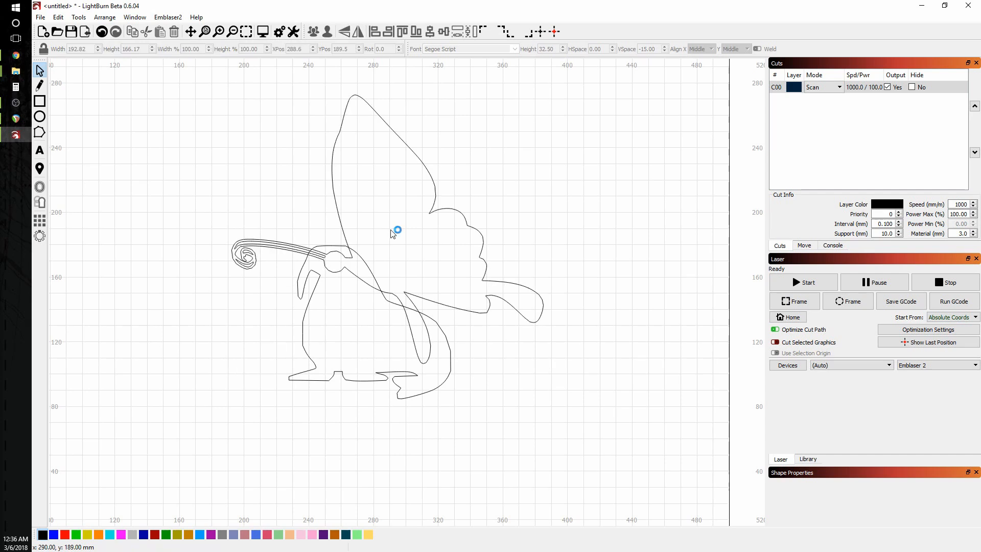
{"action": "left_click", "coordinate": [387, 230]}
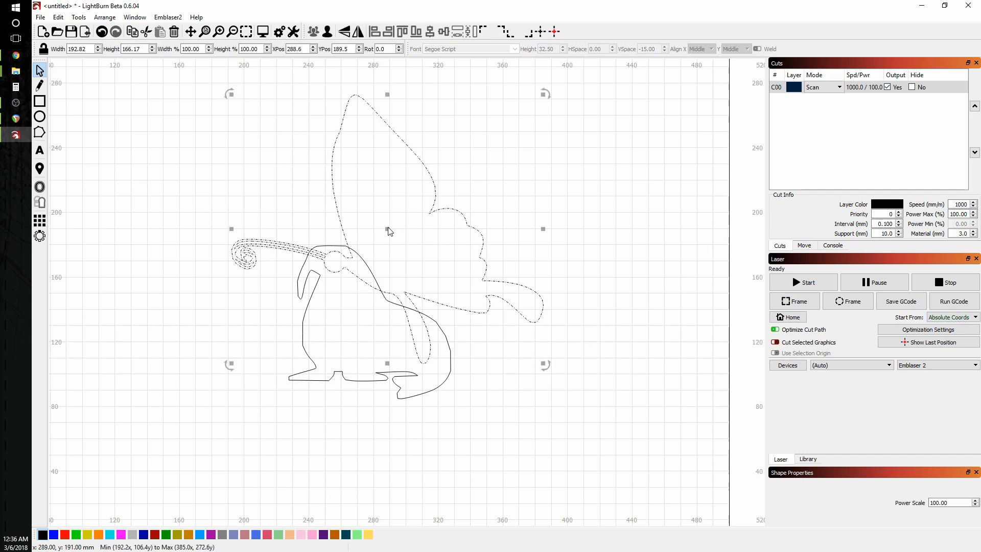
{"action": "left_click_drag", "start_coordinate": [388, 229], "coordinate": [388, 243]}
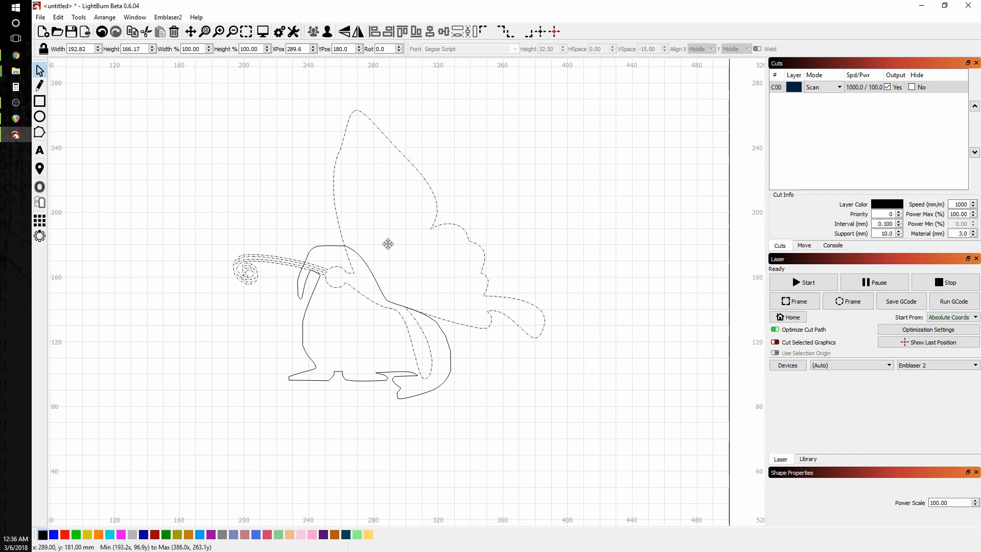
- Stretch the butterfly outline to about 211 by 177 mm and rotate it slightly clockwise
{"action": "left_click_drag", "start_coordinate": [232, 244], "coordinate": [202, 236]}
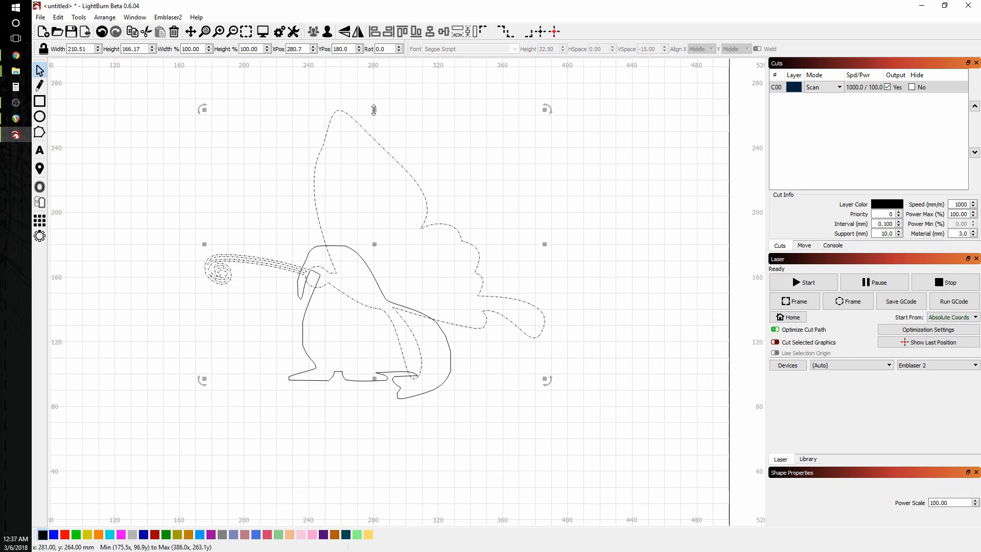
{"action": "left_click_drag", "start_coordinate": [373, 112], "coordinate": [406, 94]}
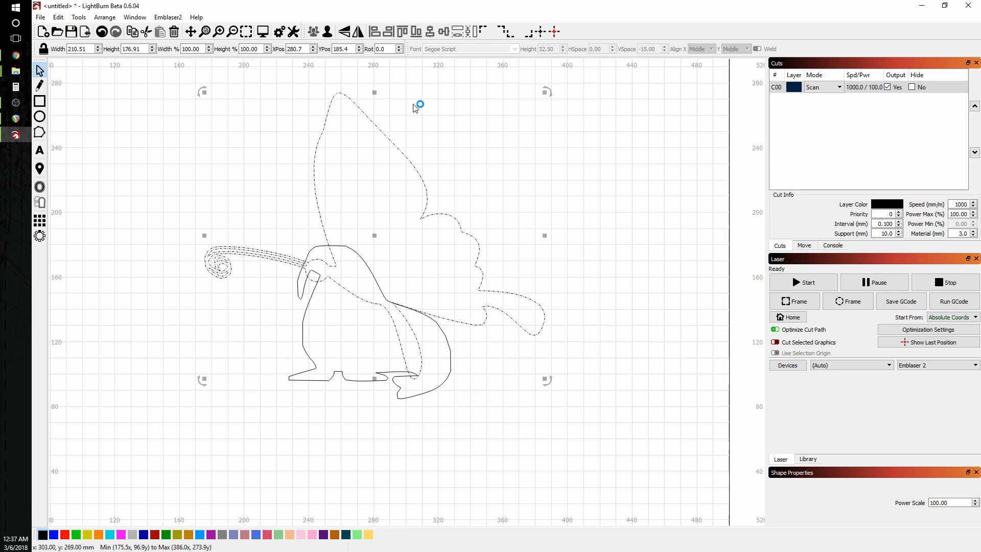
{"action": "left_click", "coordinate": [544, 379]}
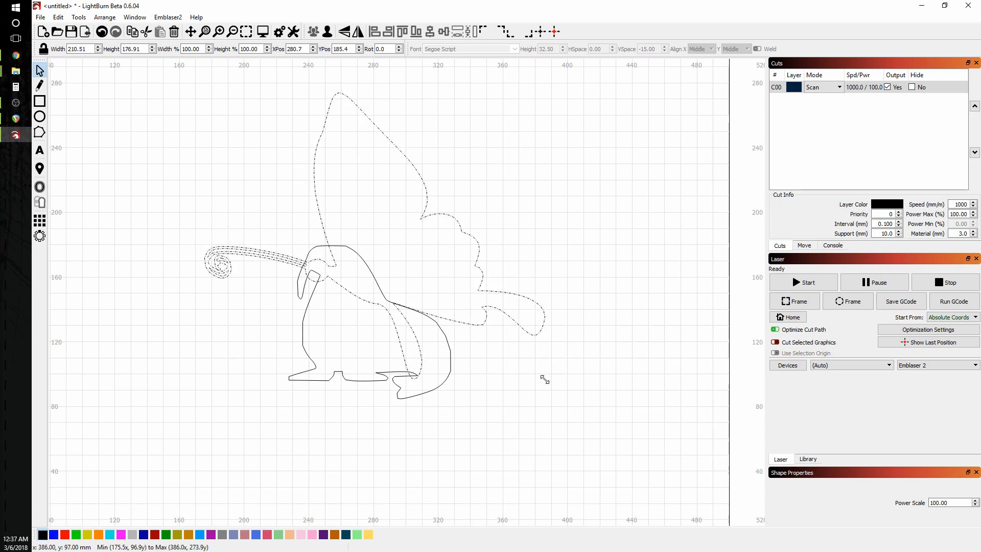
{"action": "left_click", "coordinate": [514, 322]}
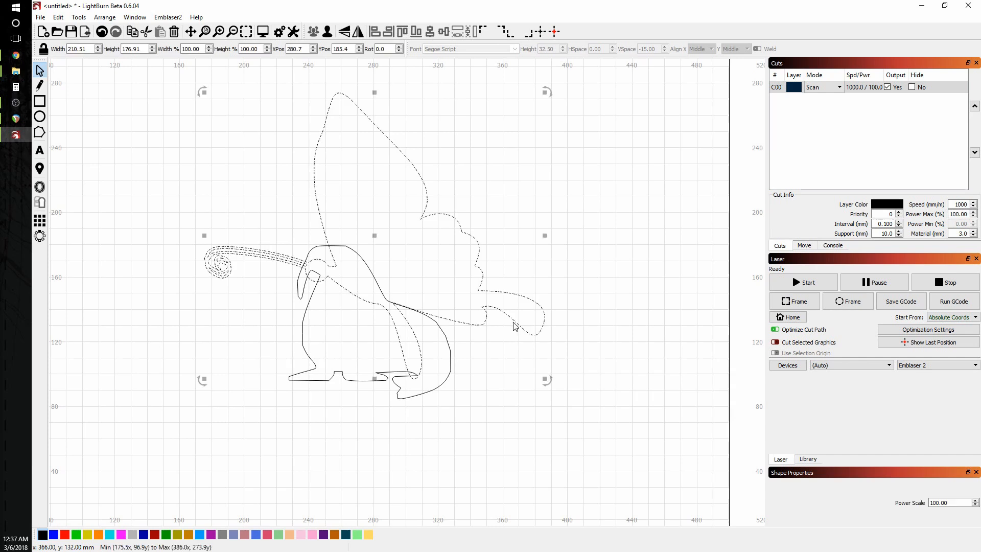
{"action": "left_click_drag", "start_coordinate": [551, 387], "coordinate": [519, 400]}
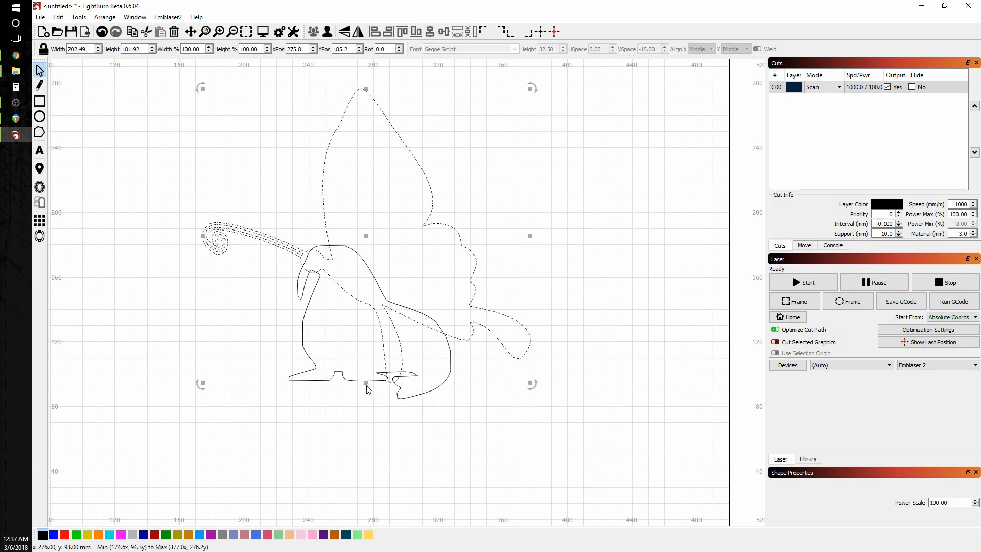
- Reduce the butterfly outline's height to about 165 mm and move it down and right over the walrus's back
{"action": "left_click_drag", "start_coordinate": [366, 383], "coordinate": [370, 354]}
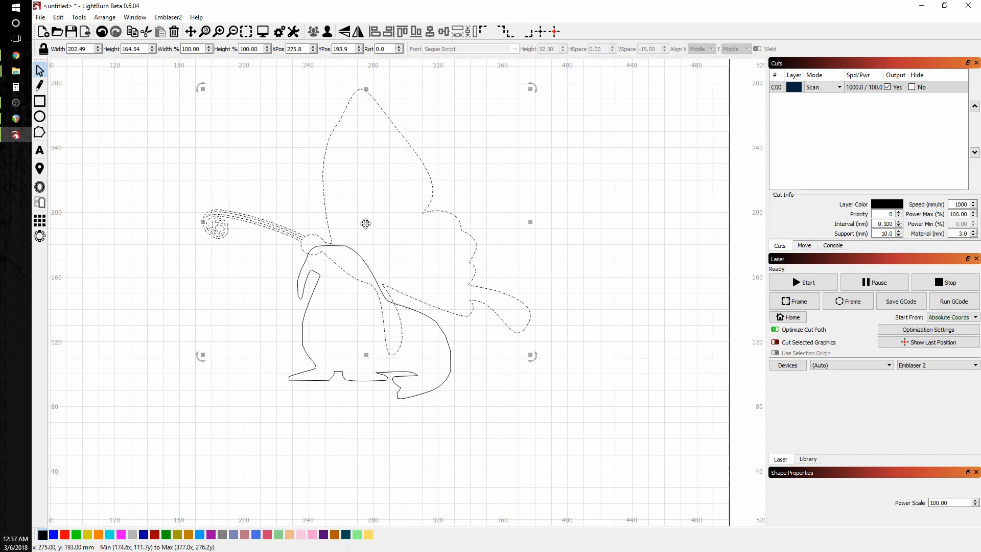
{"action": "left_click_drag", "start_coordinate": [366, 223], "coordinate": [397, 249]}
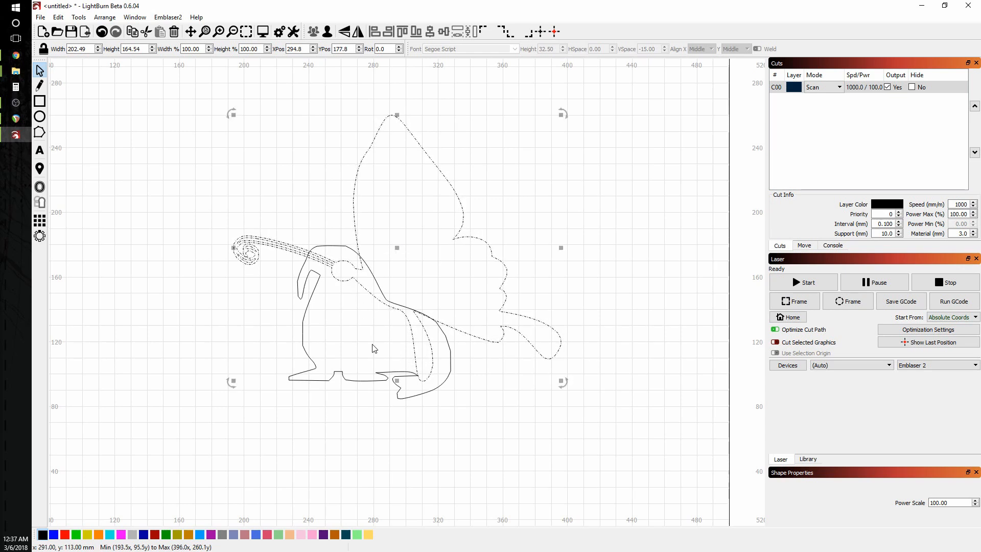
{"action": "left_click", "coordinate": [290, 282]}
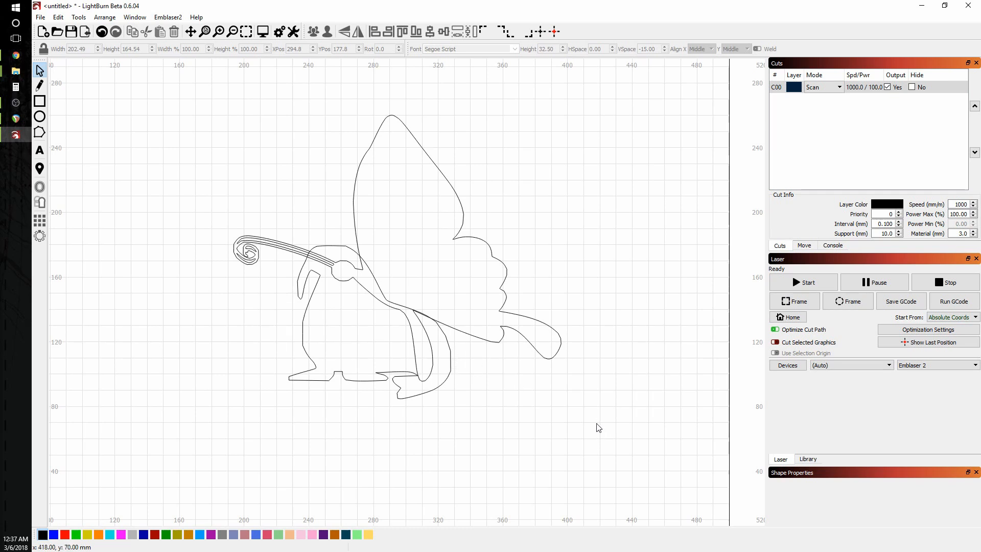
- Select all shapes and weld the overlapping walrus and butterfly into a single outline
{"action": "key", "text": "ctrl+a"}
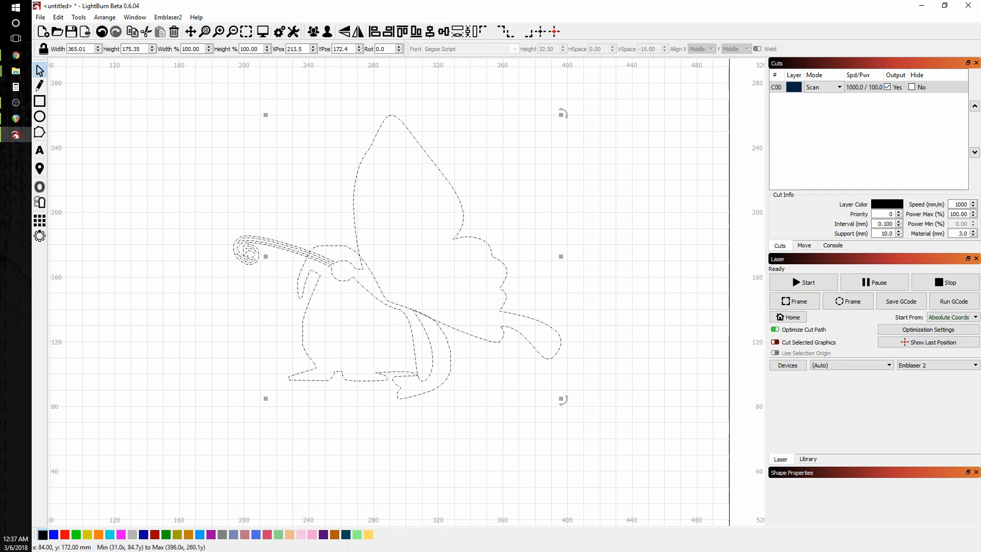
{"action": "left_click", "coordinate": [40, 203]}
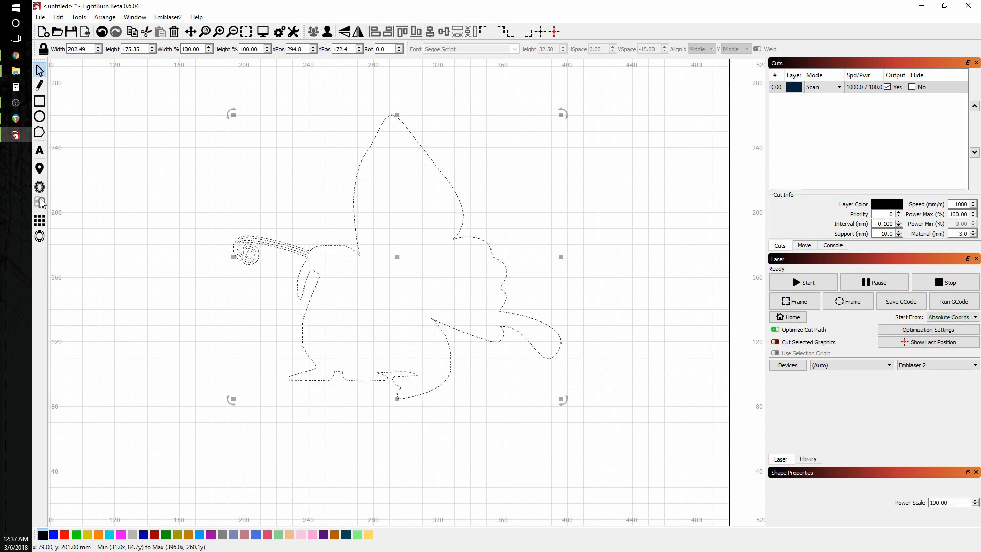
{"action": "left_click", "coordinate": [432, 285]}
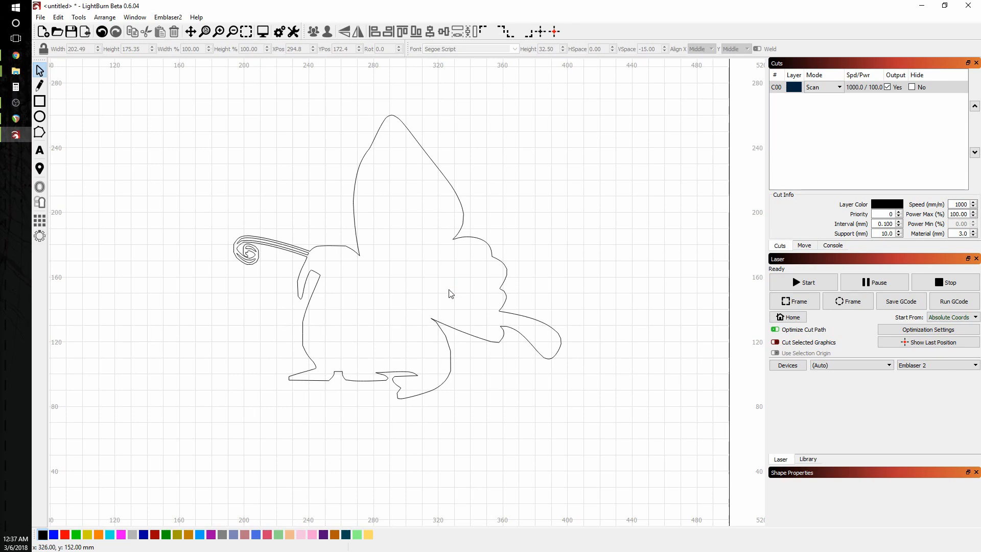
- Select the welded walrus-butterfly shape and ungroup it into separate outlines
{"action": "scroll", "coordinate": [205, 232], "scroll_direction": "up", "scroll_amount": 5}
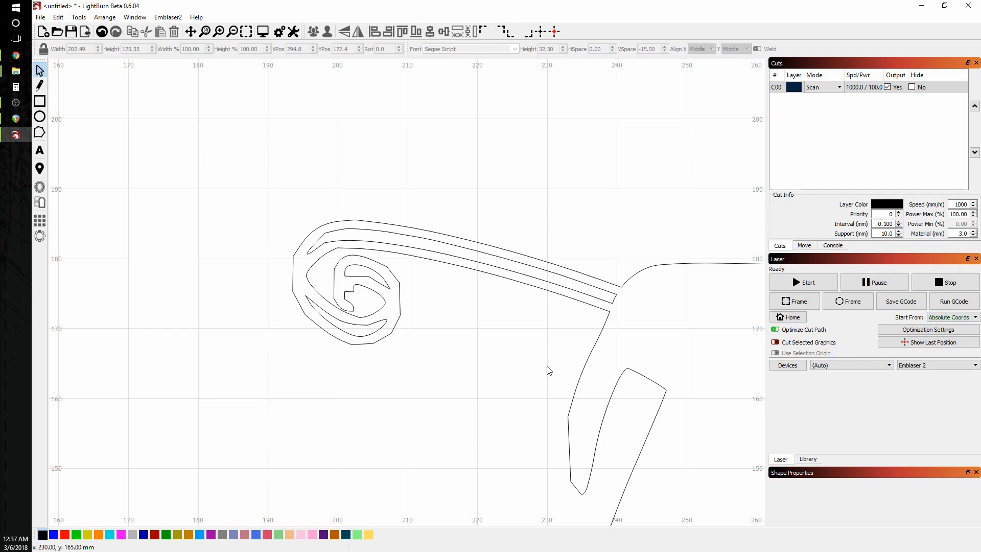
{"action": "mouse_move", "coordinate": [532, 364]}
{"action": "left_mouse_down"}
{"action": "mouse_move", "coordinate": [445, 318]}
{"action": "mouse_move", "coordinate": [395, 307]}
{"action": "left_mouse_up"}
{"action": "left_click", "coordinate": [222, 222]}
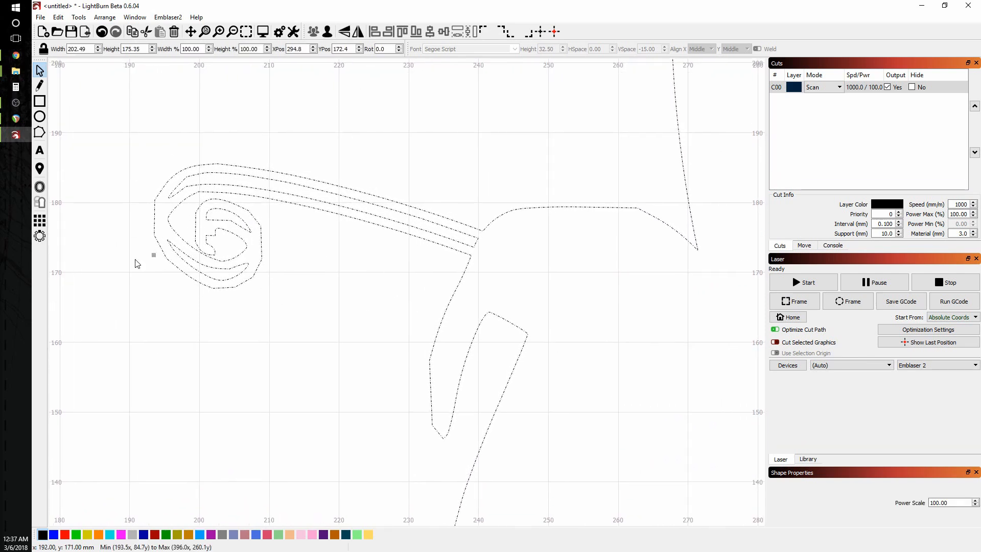
{"action": "left_click", "coordinate": [327, 32]}
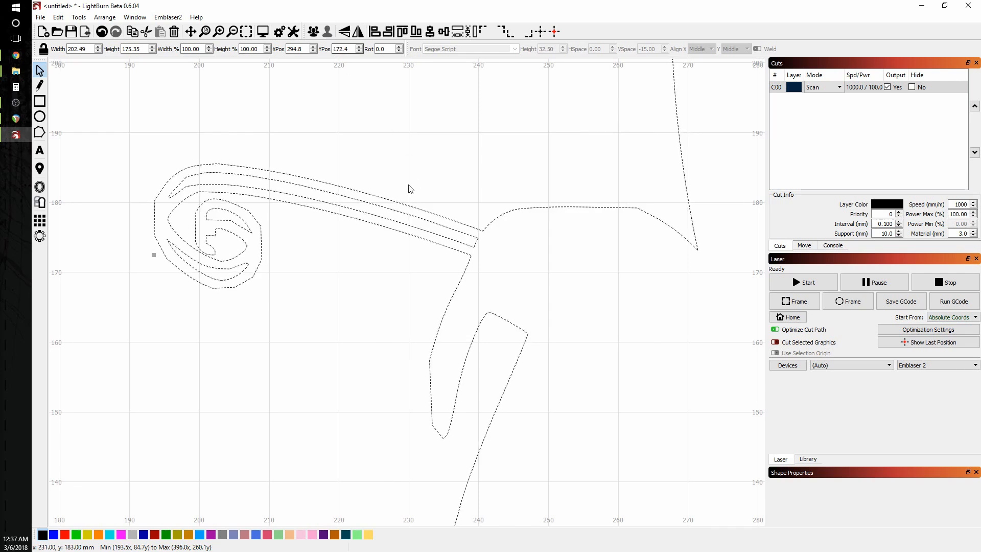
- Delete the two small inner loops inside the antenna's spiral curl
{"action": "left_click", "coordinate": [263, 256]}
{"action": "left_click", "coordinate": [251, 235]}
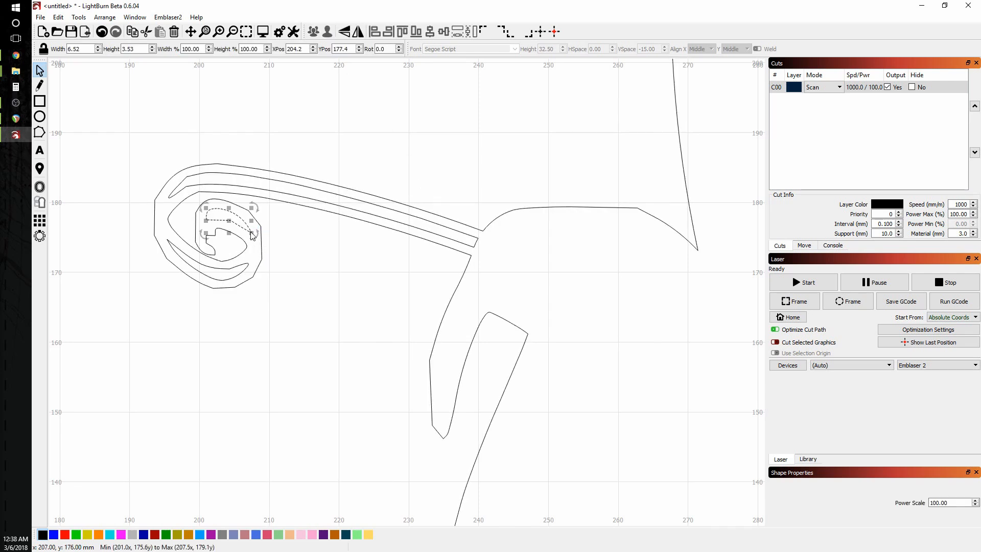
{"action": "left_click", "coordinate": [250, 265]}
{"action": "left_click", "coordinate": [237, 280]}
{"action": "key", "text": "Delete"}
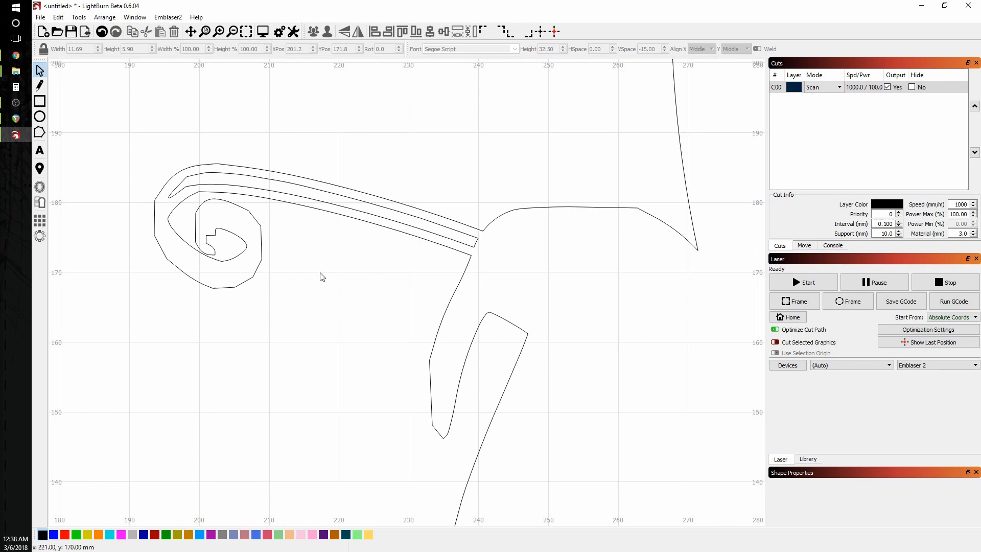
{"action": "scroll", "coordinate": [257, 272], "scroll_direction": "down", "scroll_amount": 2}
{"action": "scroll", "coordinate": [257, 272], "scroll_direction": "down", "scroll_amount": 3}
{"action": "scroll", "coordinate": [386, 299], "scroll_direction": "down", "scroll_amount": 1}
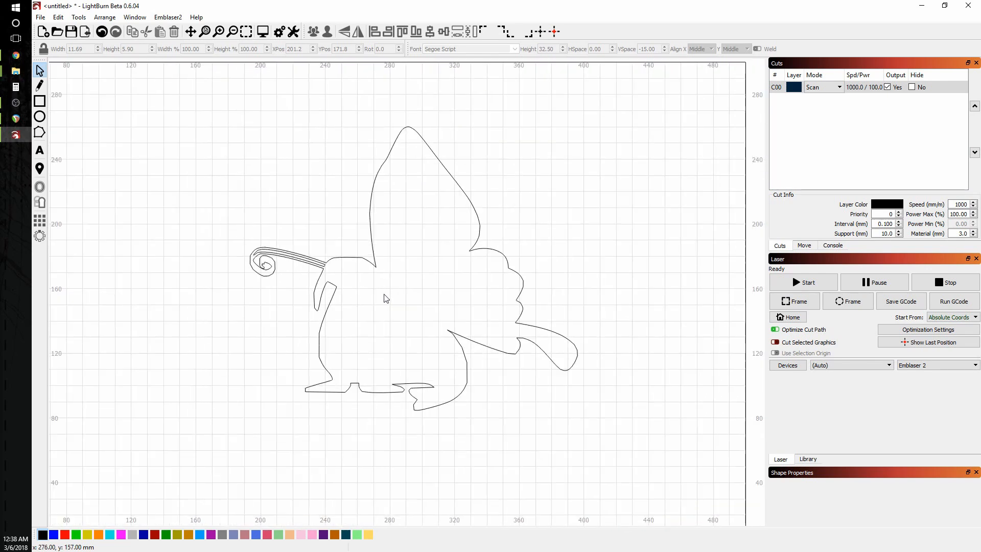